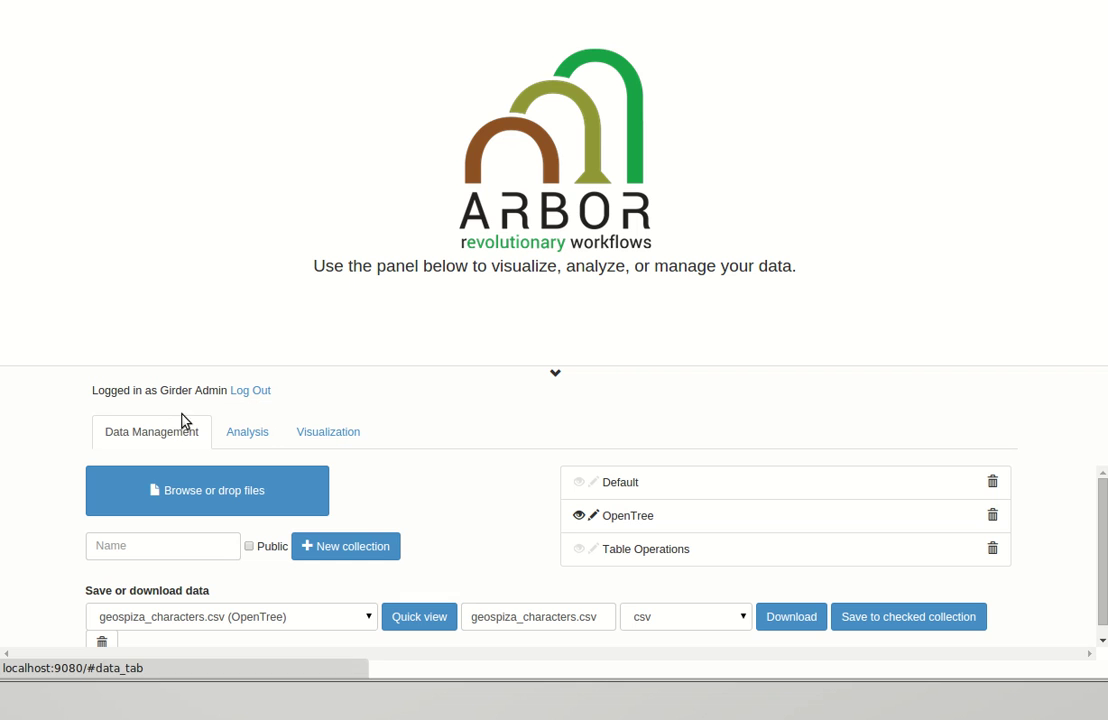
Step: Display the geospiza_with_genus_characters.csv dataset as a table visualization
left_click(352, 436)
left_click(580, 505)
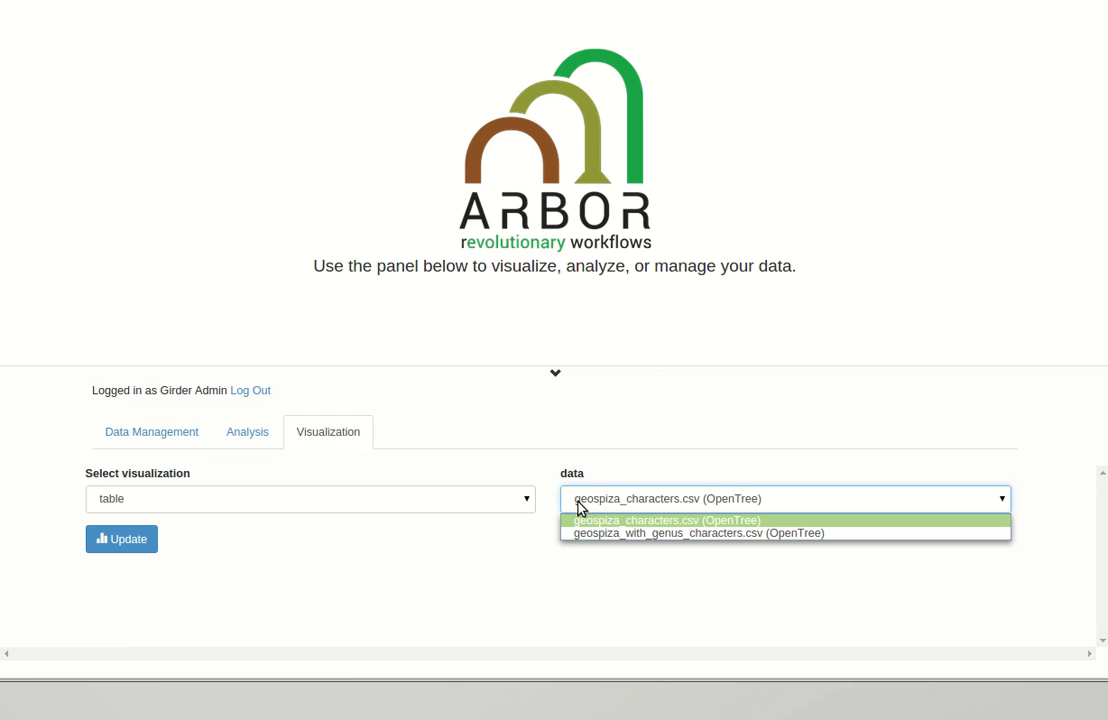
left_click(586, 532)
left_click(154, 541)
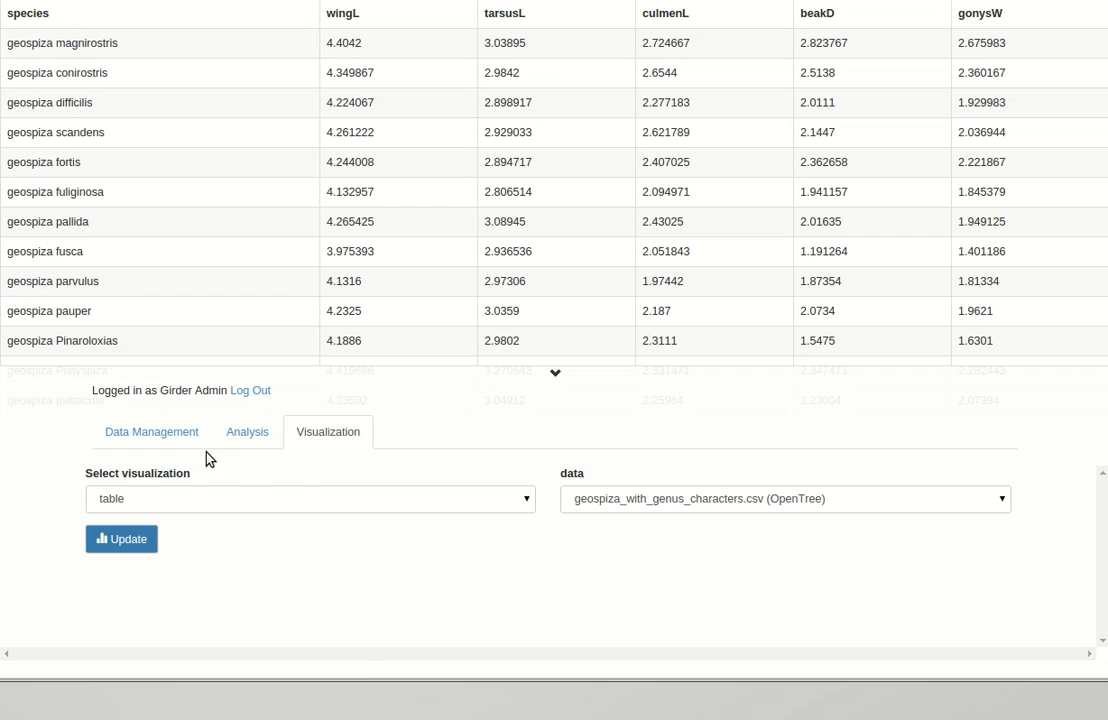
Step: Create a new workflow named "opentree name lookup" and show its canvas in edit mode
left_click(247, 437)
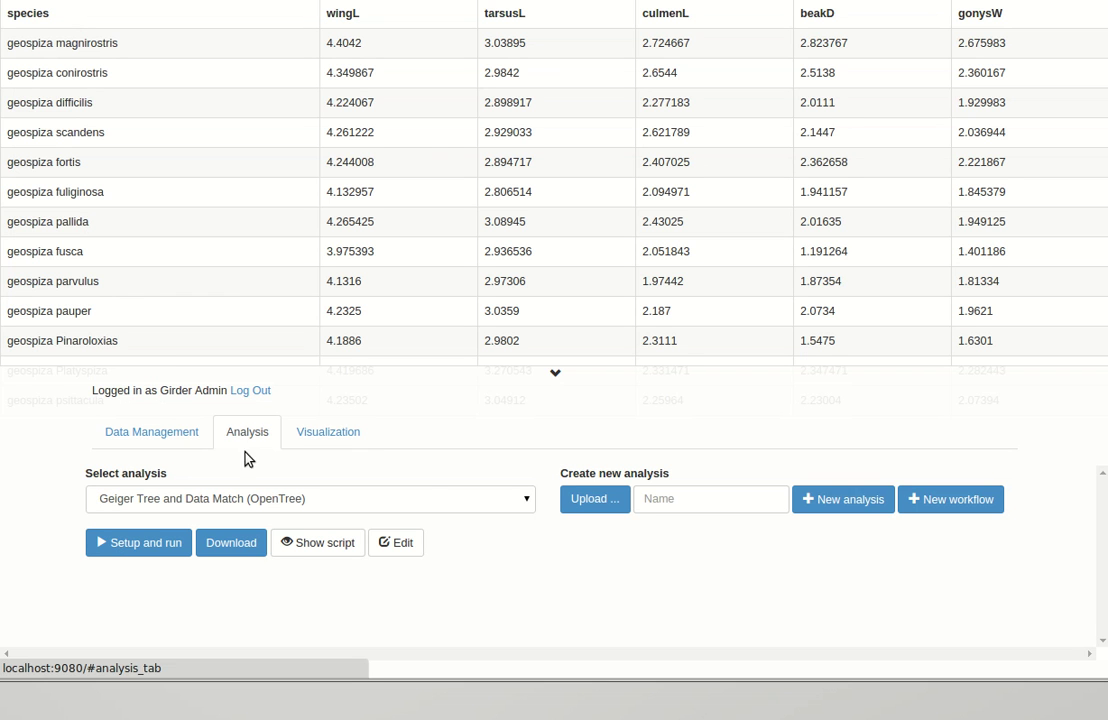
left_click(723, 502)
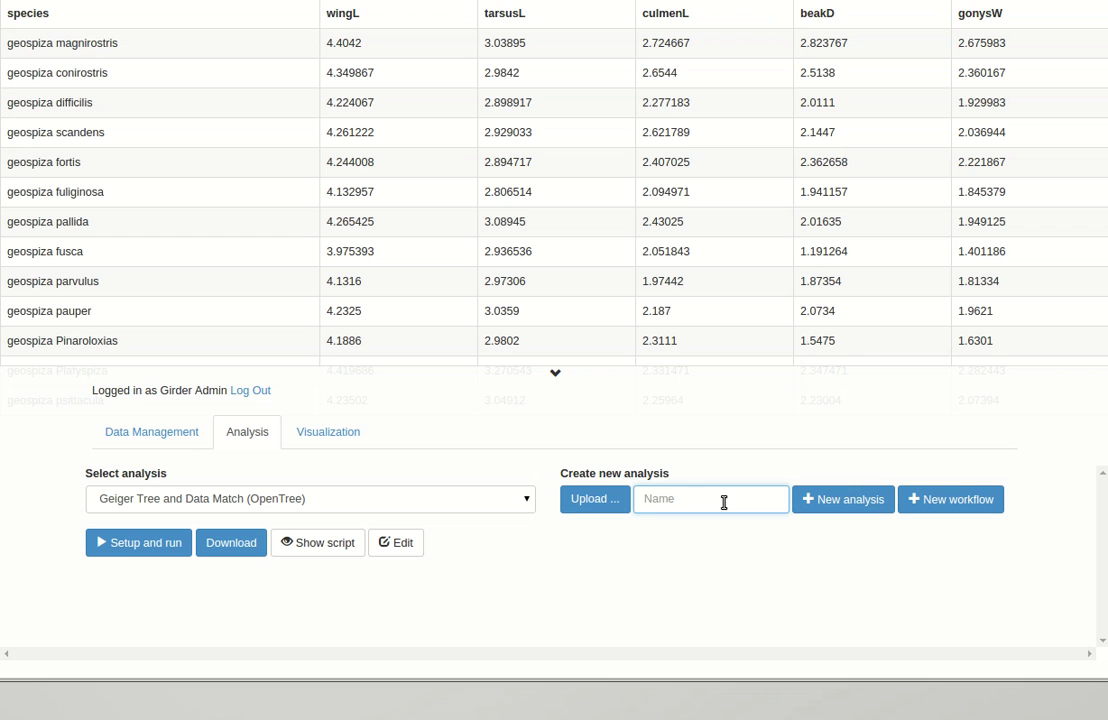
type("opentree name lookup")
left_click(967, 505)
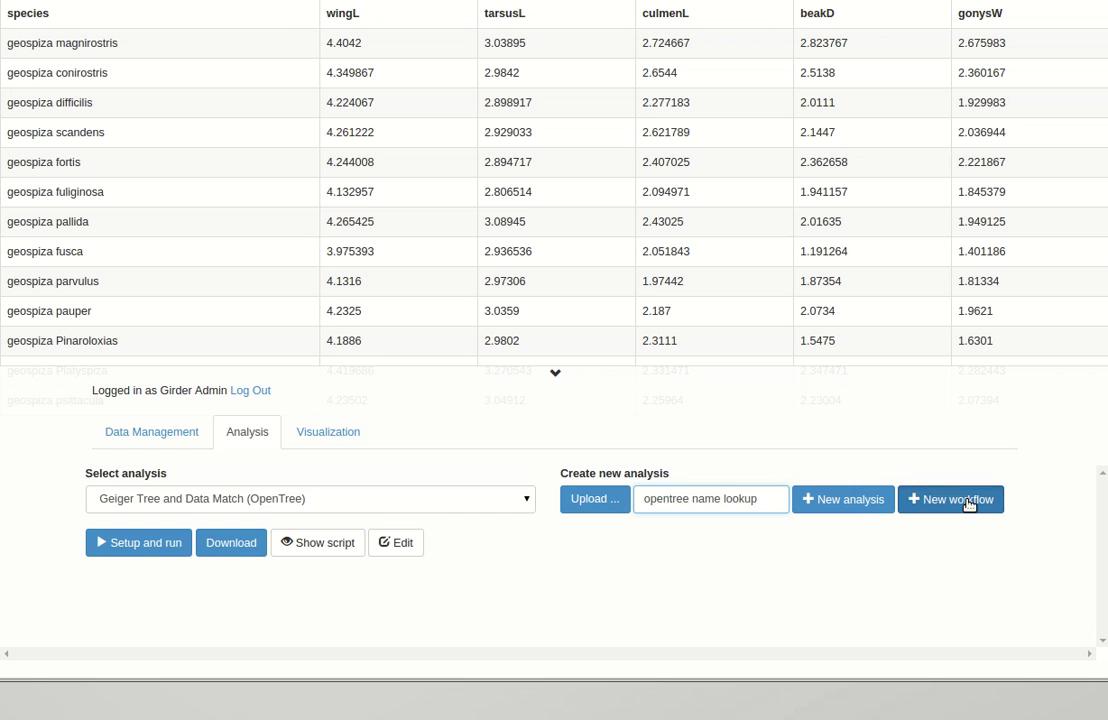
left_click(324, 546)
left_click(386, 545)
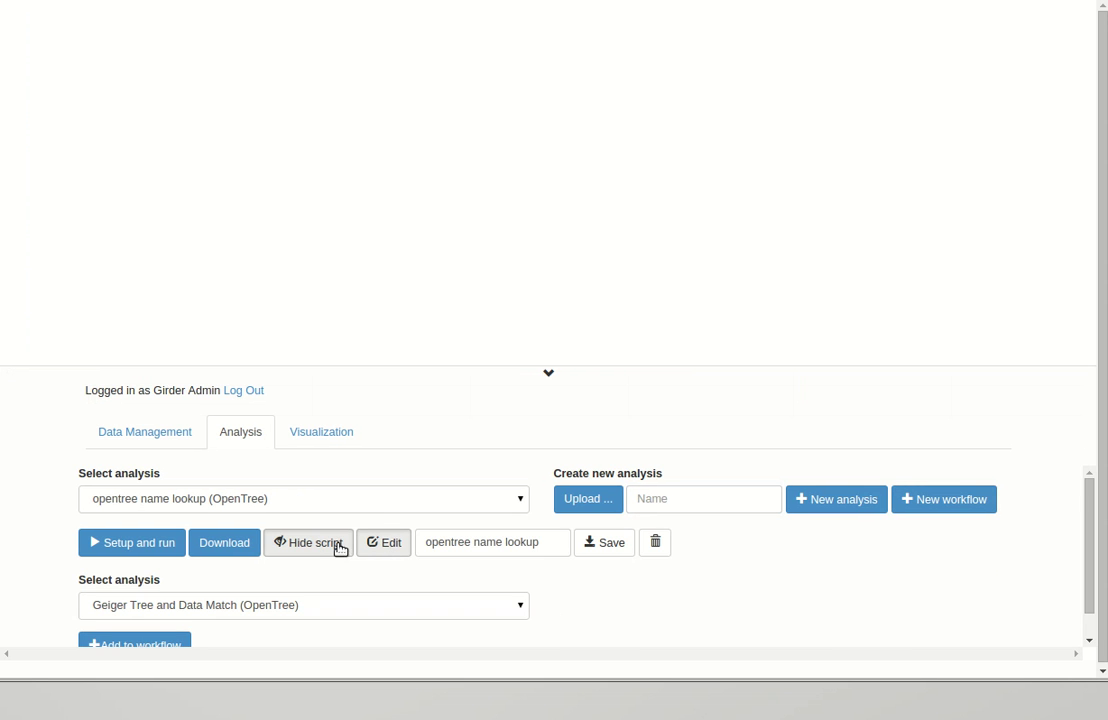
Step: Add the ScientificNamesFromCharacterMatrix analysis to the workflow
scroll(288, 596, "down", 1)
left_click(295, 580)
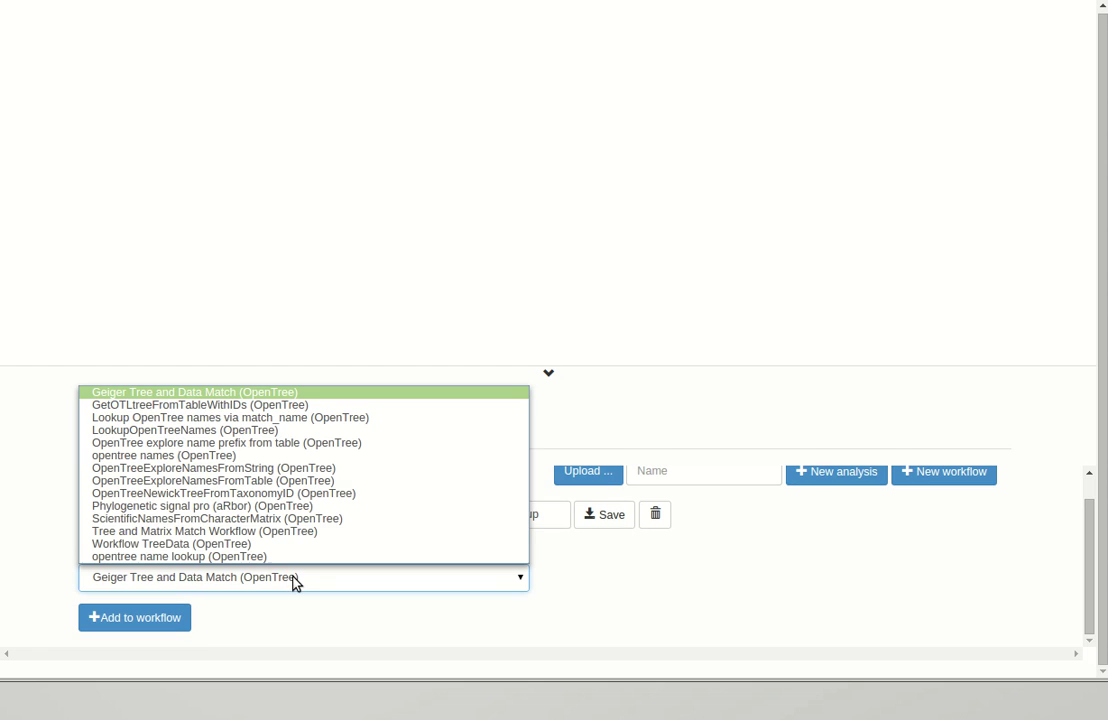
left_click(279, 519)
left_click(128, 617)
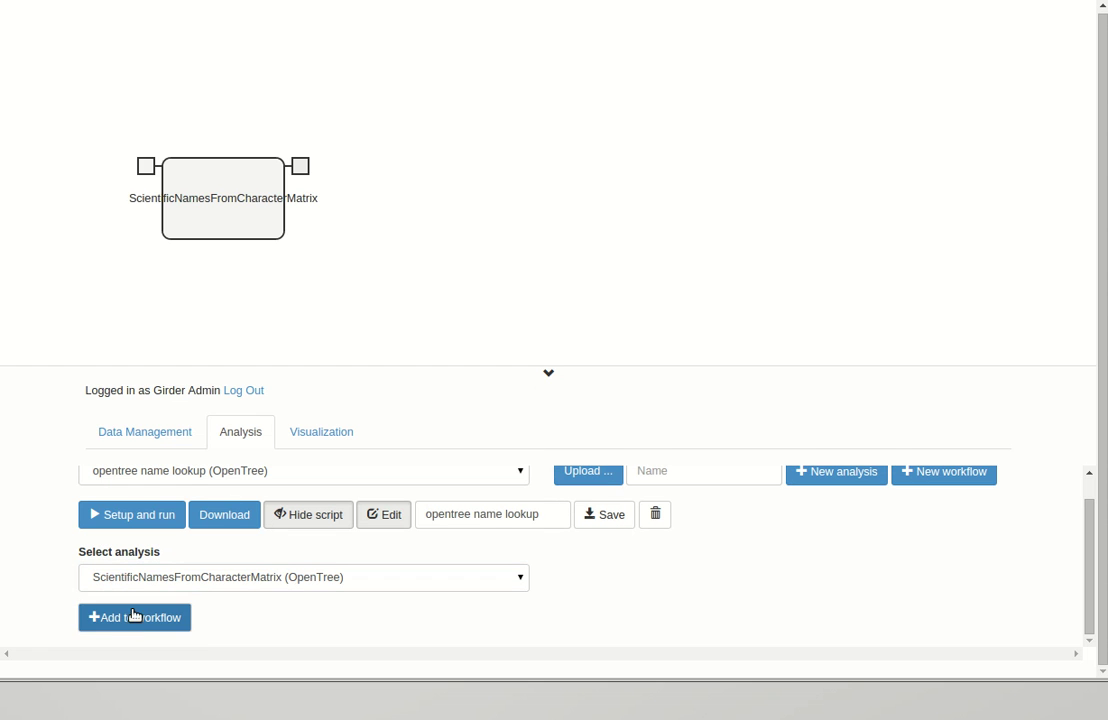
Step: Attach a table input to ScientificNamesFromCharacterMatrix and arrange the two blocks side by side, with the table block first
left_click_drag(203, 183, 215, 109)
left_click(161, 93)
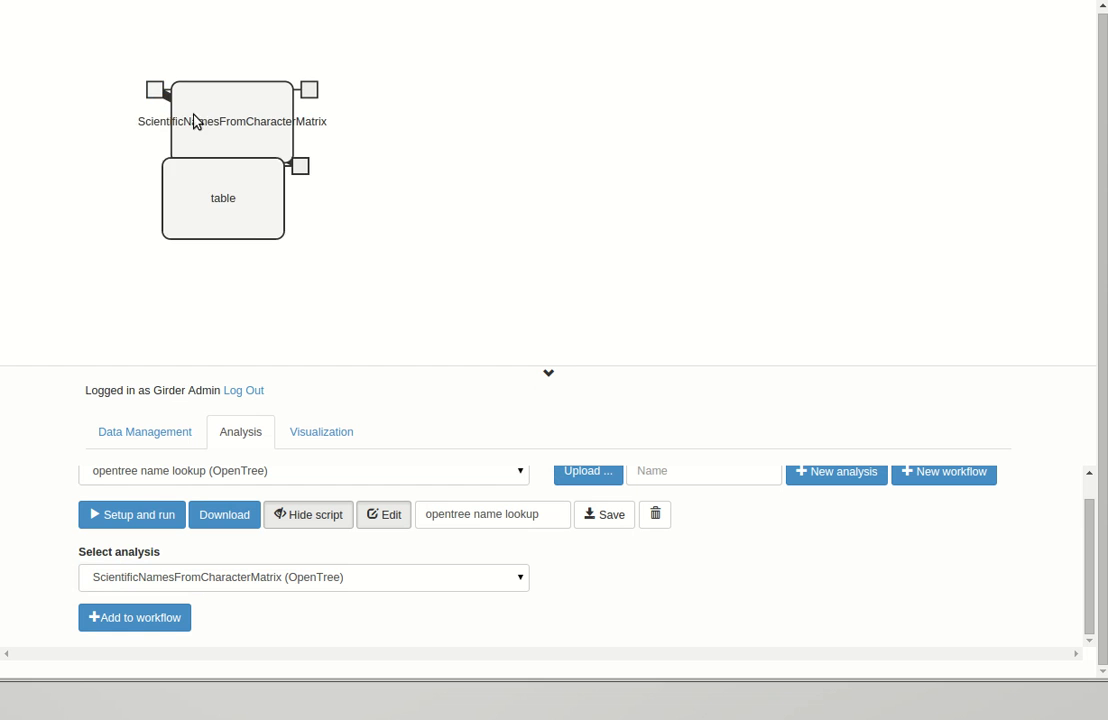
left_click_drag(215, 208, 74, 92)
left_click_drag(219, 134, 290, 124)
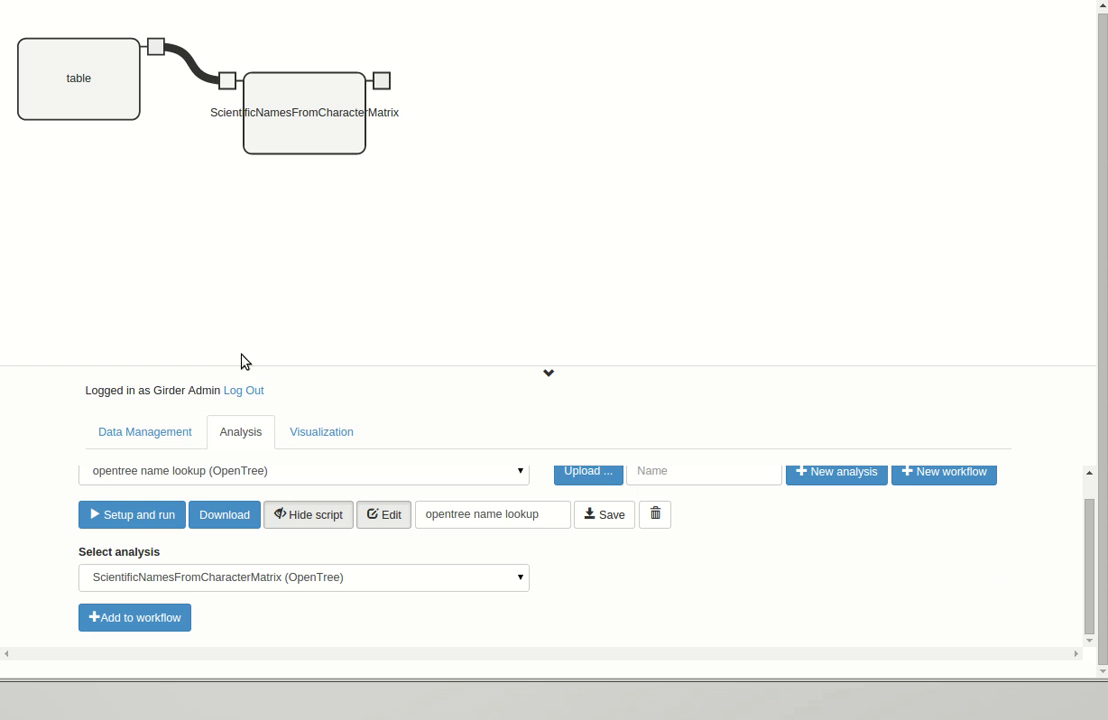
Step: Add the "Lookup OpenTree names via match_name" analysis and connect the ScientificNamesFromCharacterMatrix output to its input
left_click(264, 584)
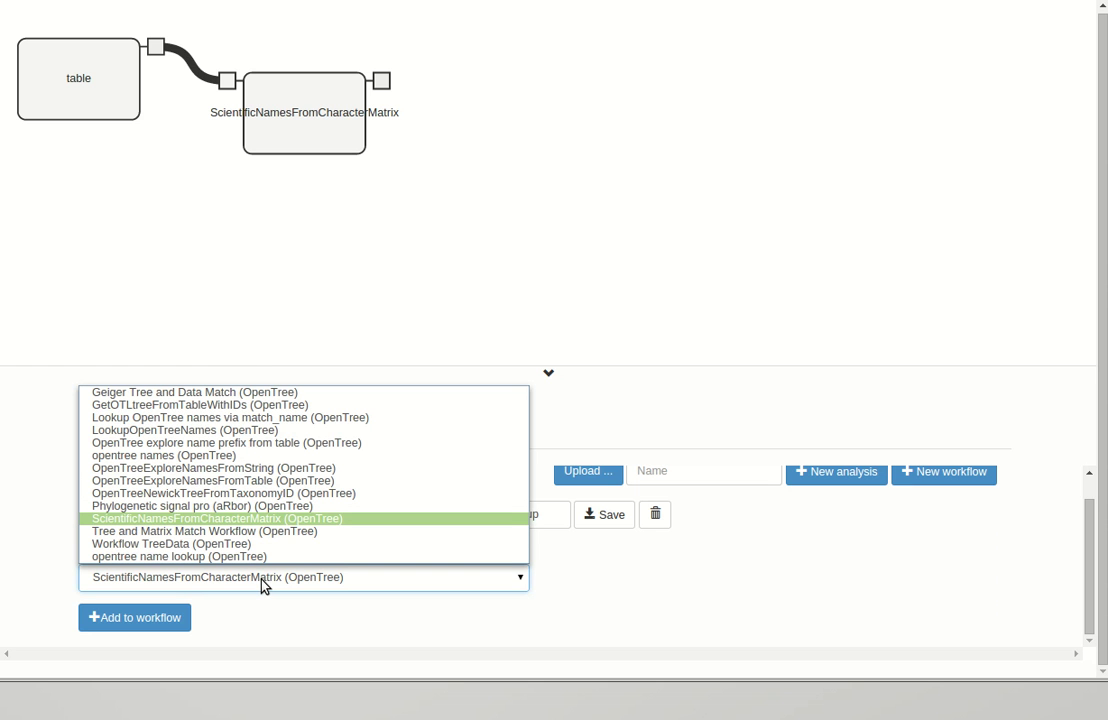
left_click(250, 417)
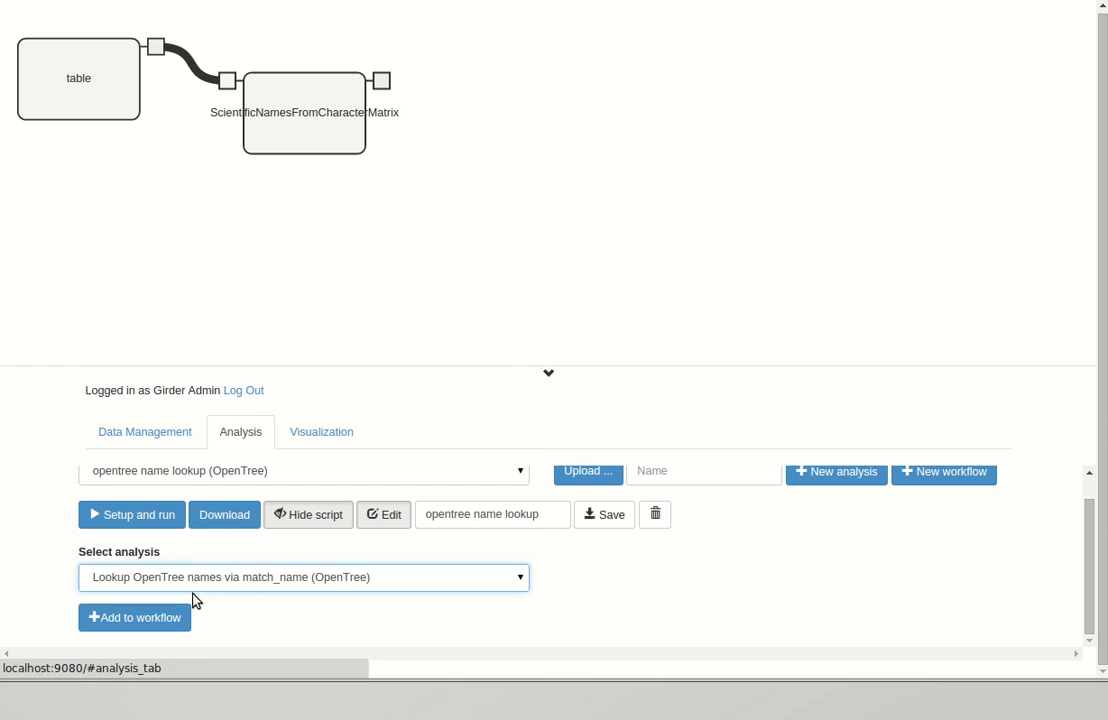
left_click(170, 619)
left_click_drag(223, 230, 556, 134)
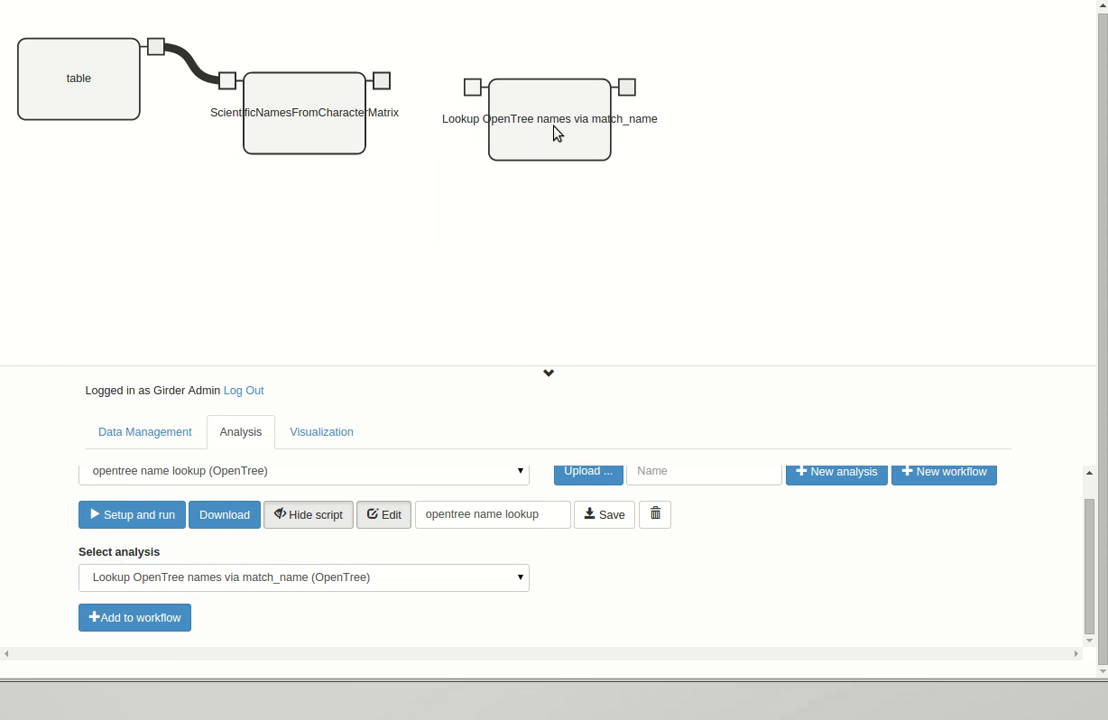
left_click_drag(386, 92, 470, 87)
left_click_drag(549, 136, 504, 182)
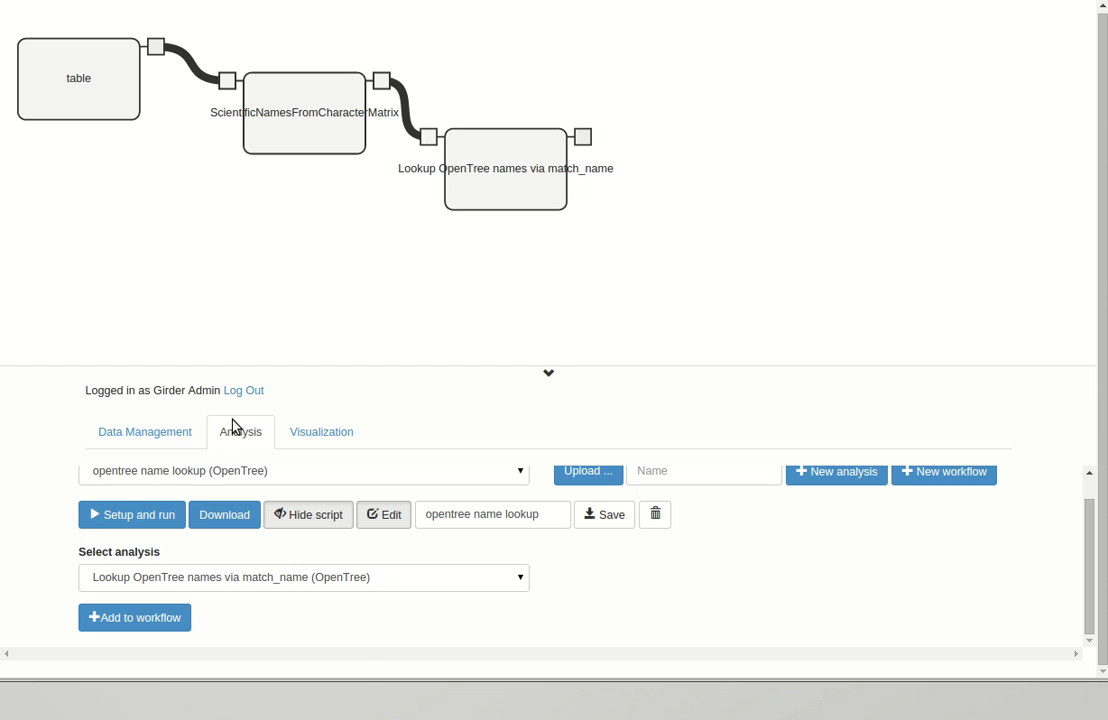
Step: Add the GetOTLtreeFromTableWithIDs analysis and connect the output of "Lookup OpenTree names via match_name" to its input
left_click(192, 578)
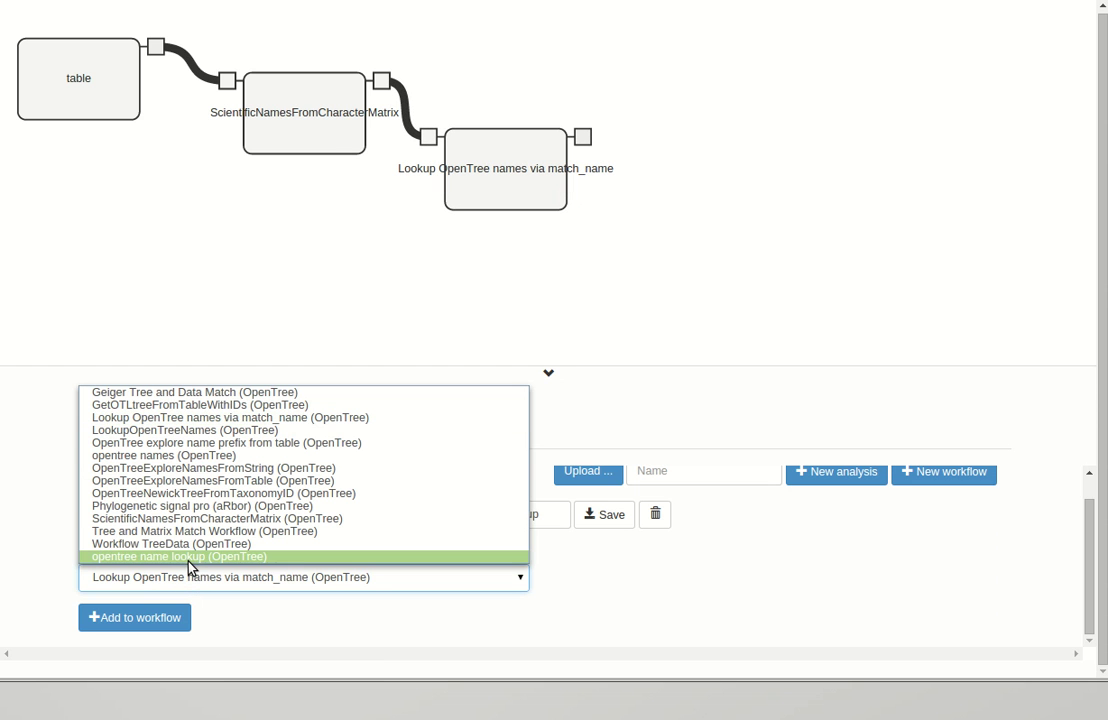
left_click(181, 406)
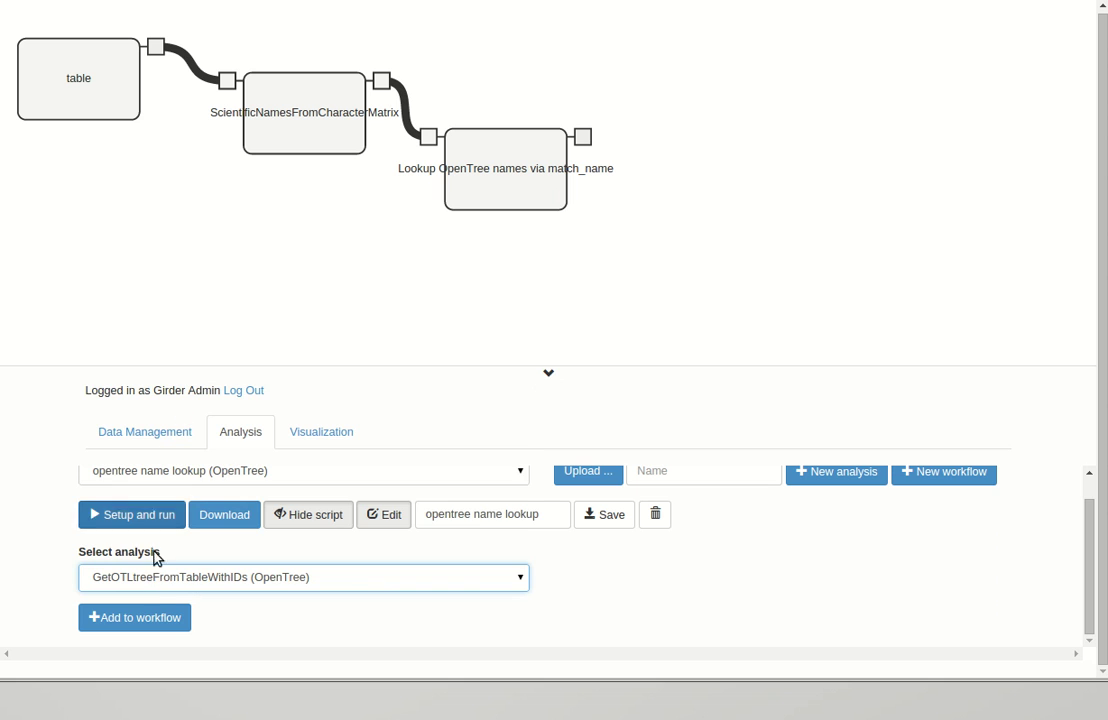
left_click(161, 616)
left_click_drag(211, 205, 680, 94)
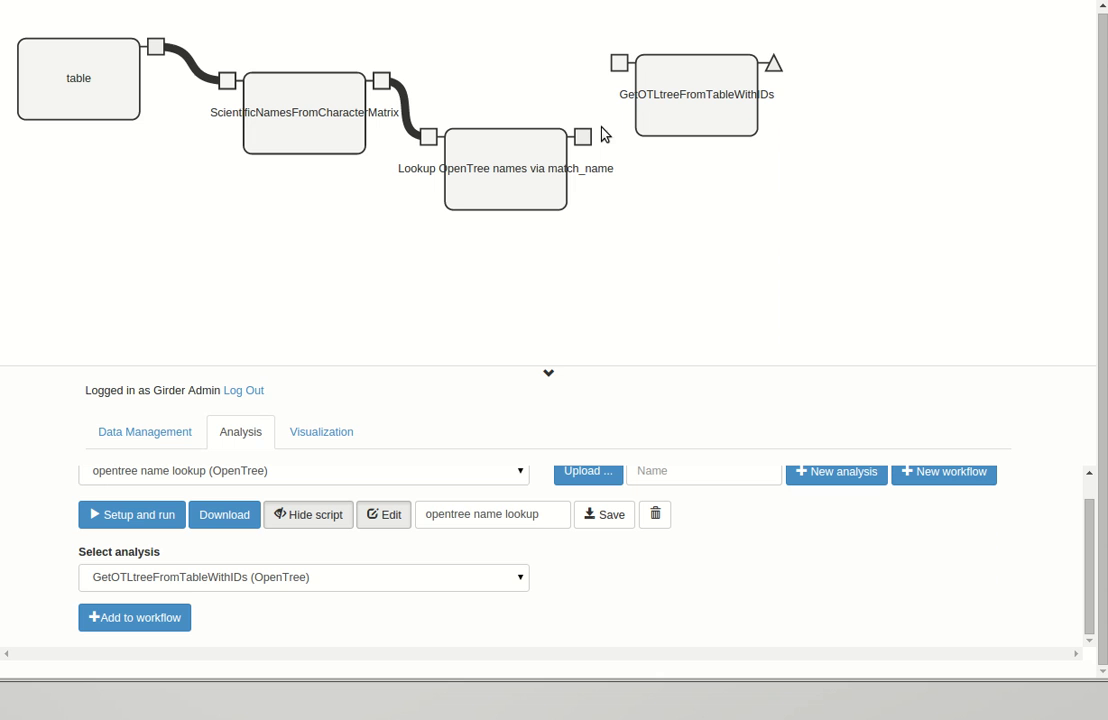
left_click_drag(584, 137, 621, 67)
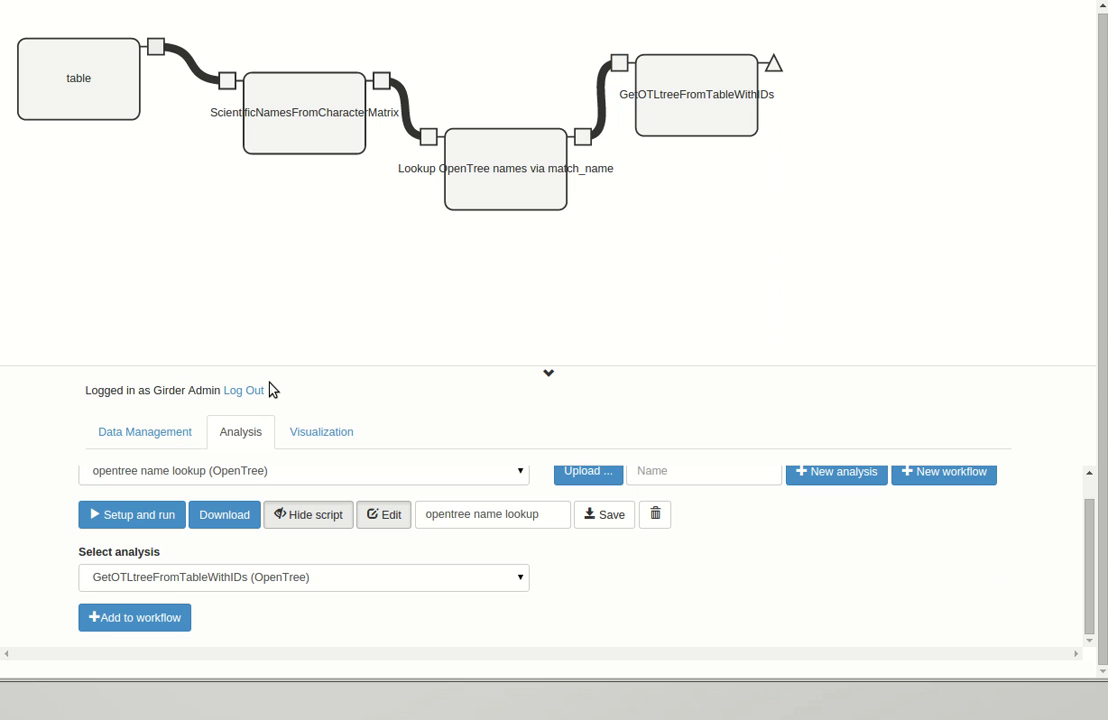
Step: Attach a tree output to GetOTLtreeFromTableWithIDs, placed at the end of the chain, and save the workflow
left_click(770, 64)
left_click_drag(390, 188, 915, 198)
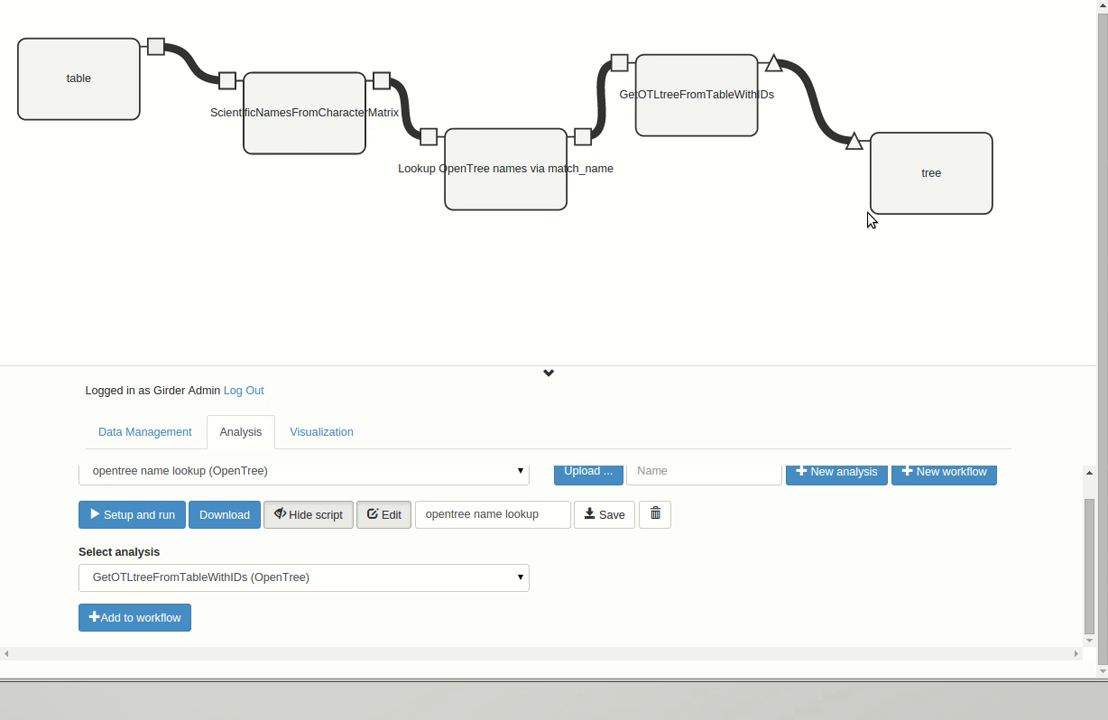
left_click(161, 516)
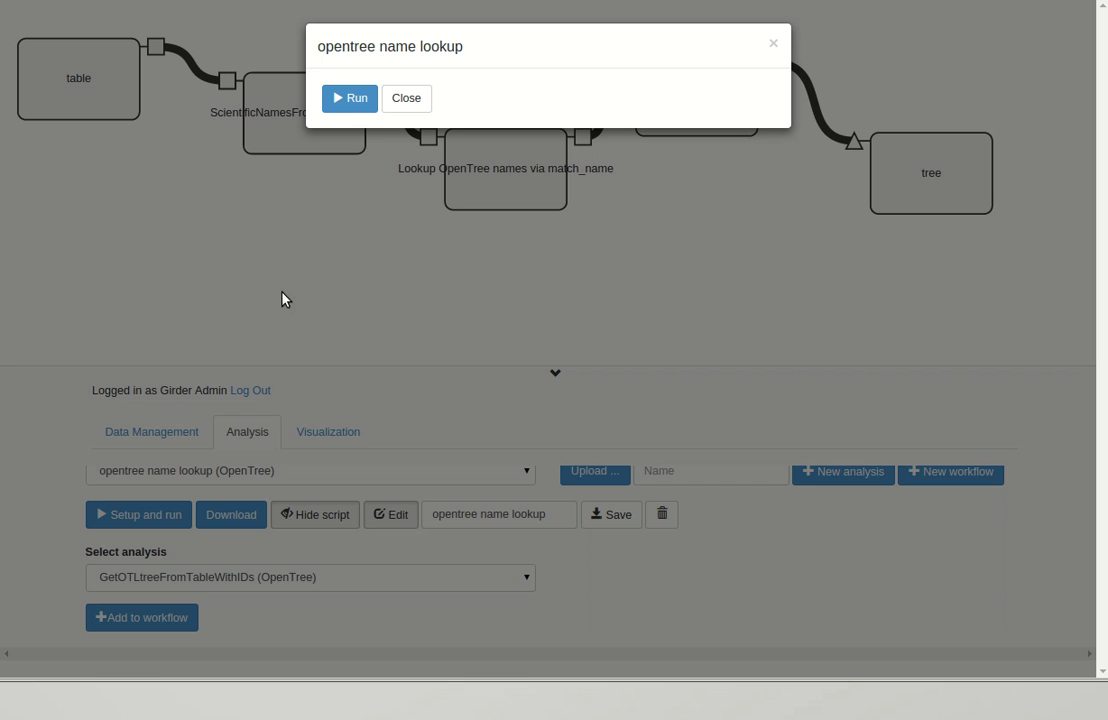
left_click(406, 100)
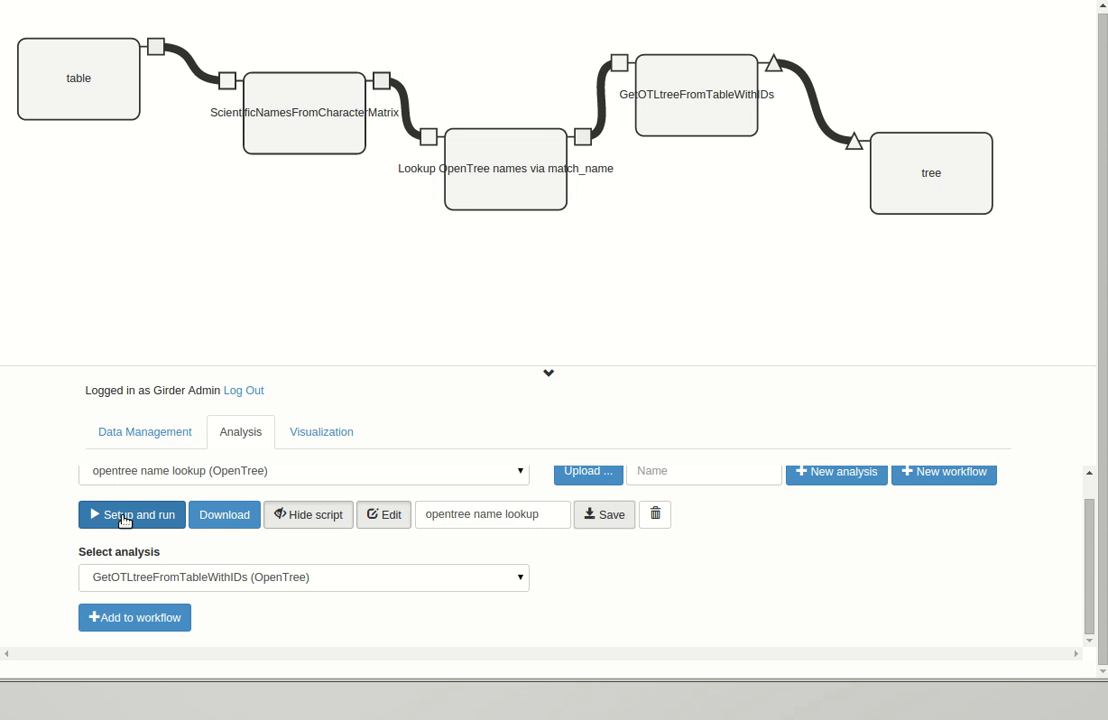
Step: Run the opentree name lookup workflow with geospiza_with_genus_characters.csv as its table input
left_click(125, 516)
left_click(460, 121)
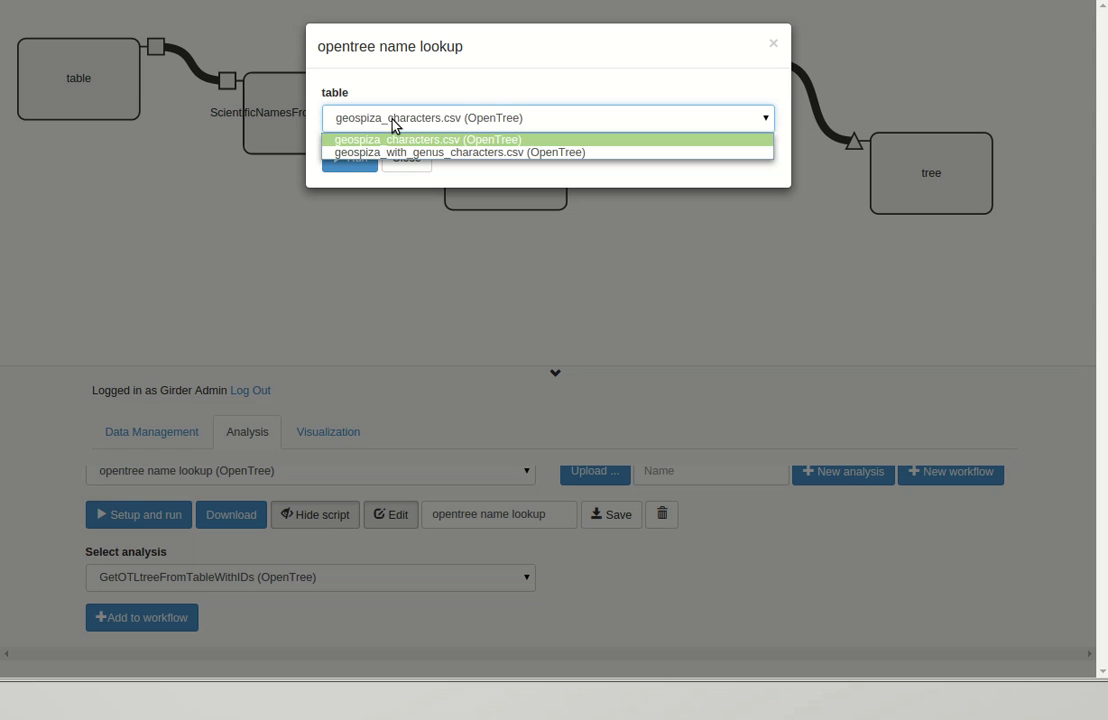
left_click(398, 152)
left_click(352, 158)
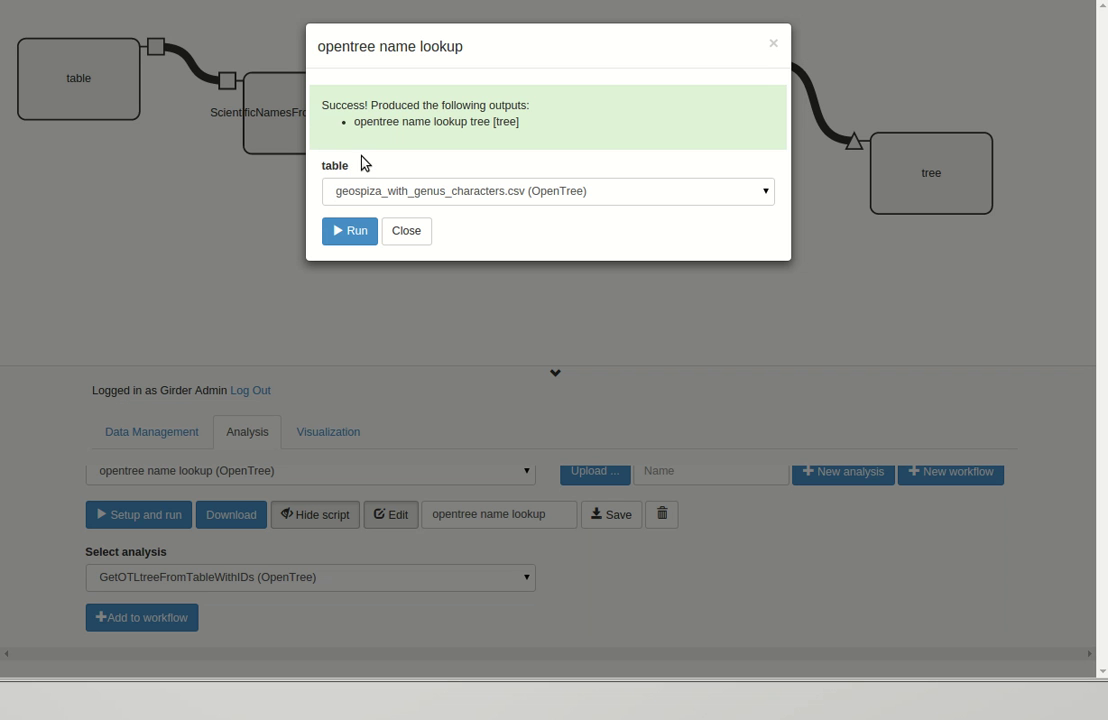
left_click(408, 234)
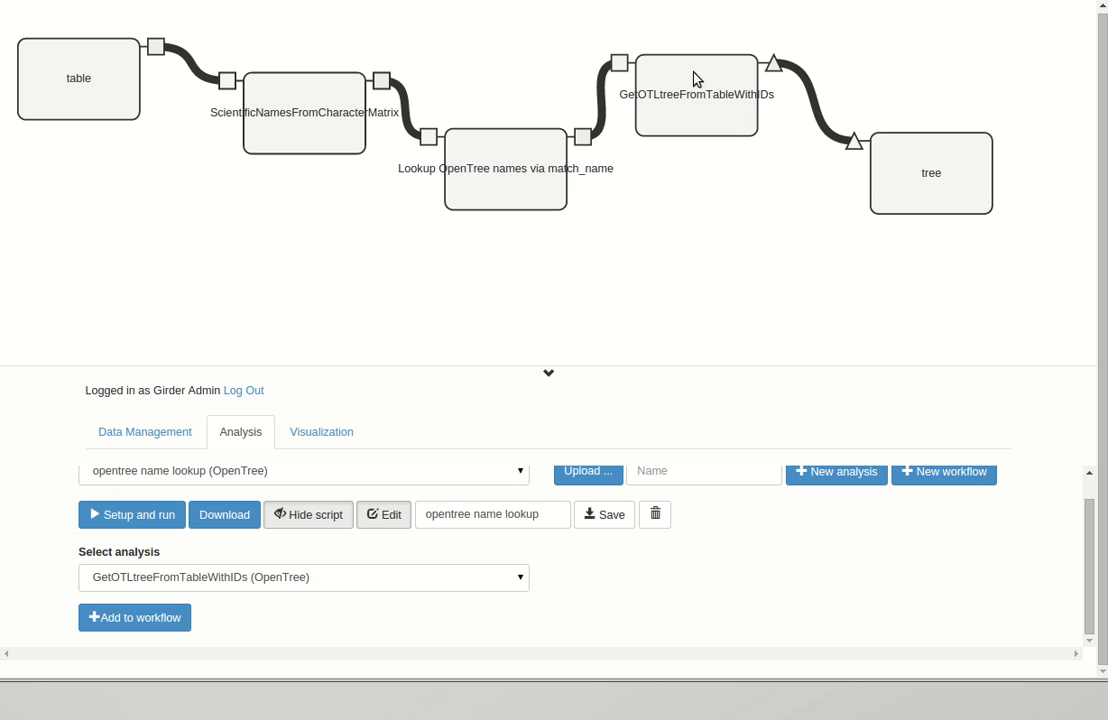
Step: Display "opentree name lookup tree" as a dendrogram and examine the whole tree in the expanded view
left_click(325, 436)
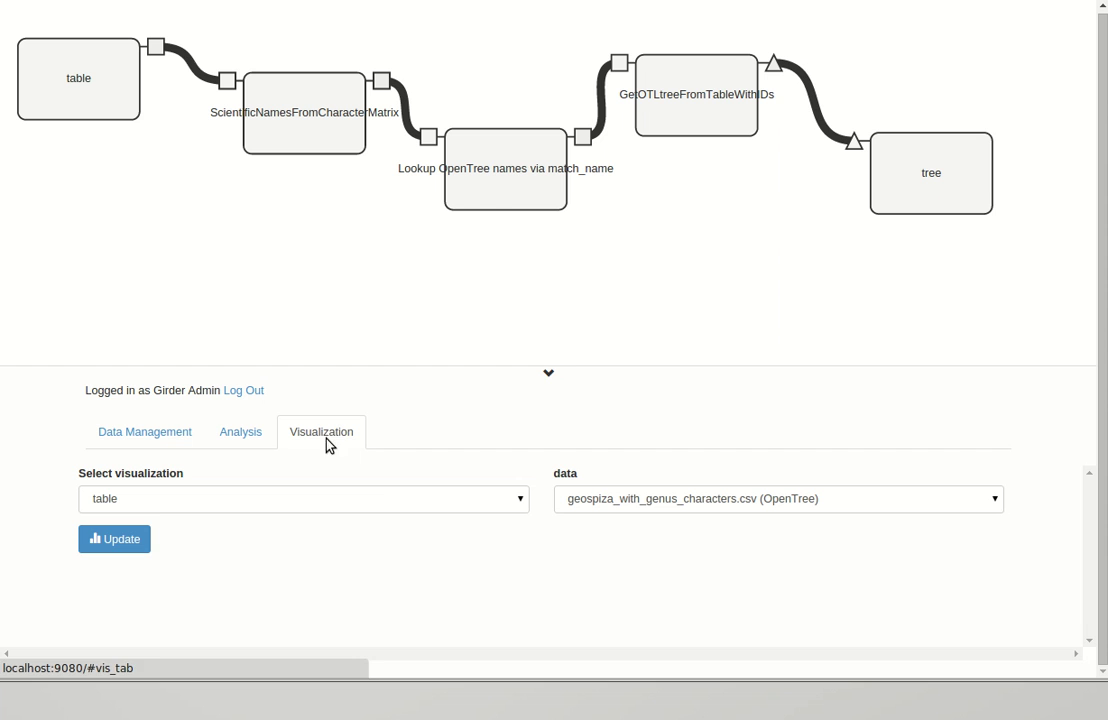
left_click(340, 505)
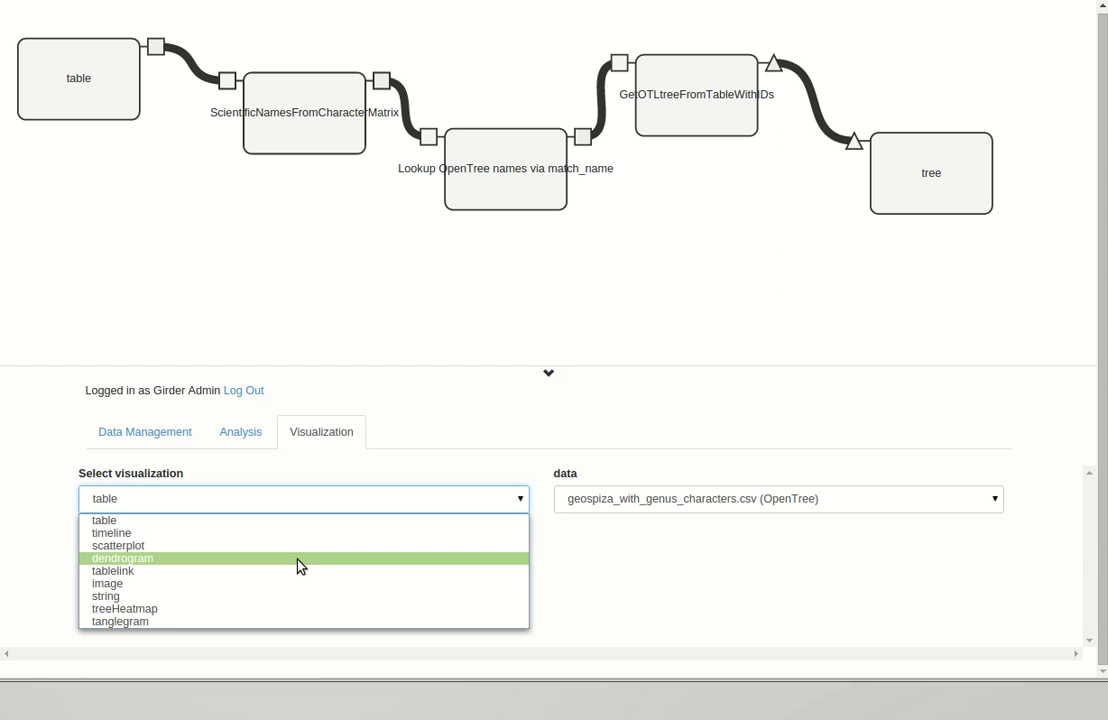
left_click(301, 558)
left_click(599, 500)
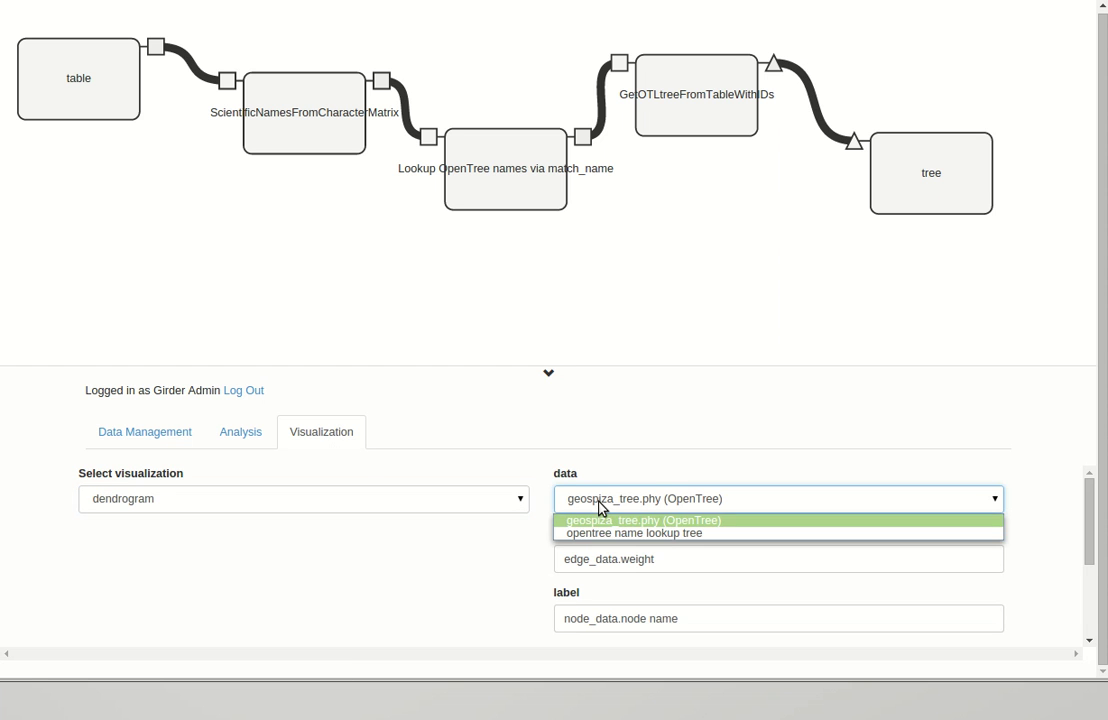
left_click(599, 534)
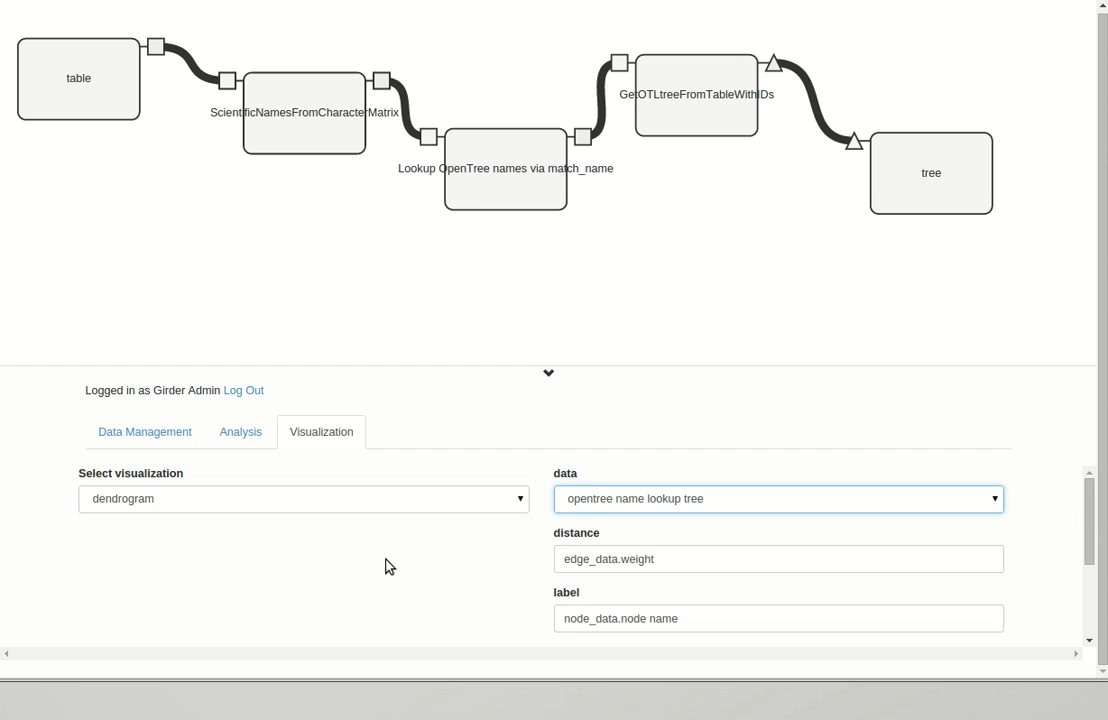
scroll(375, 570, "down", 3)
left_click(141, 633)
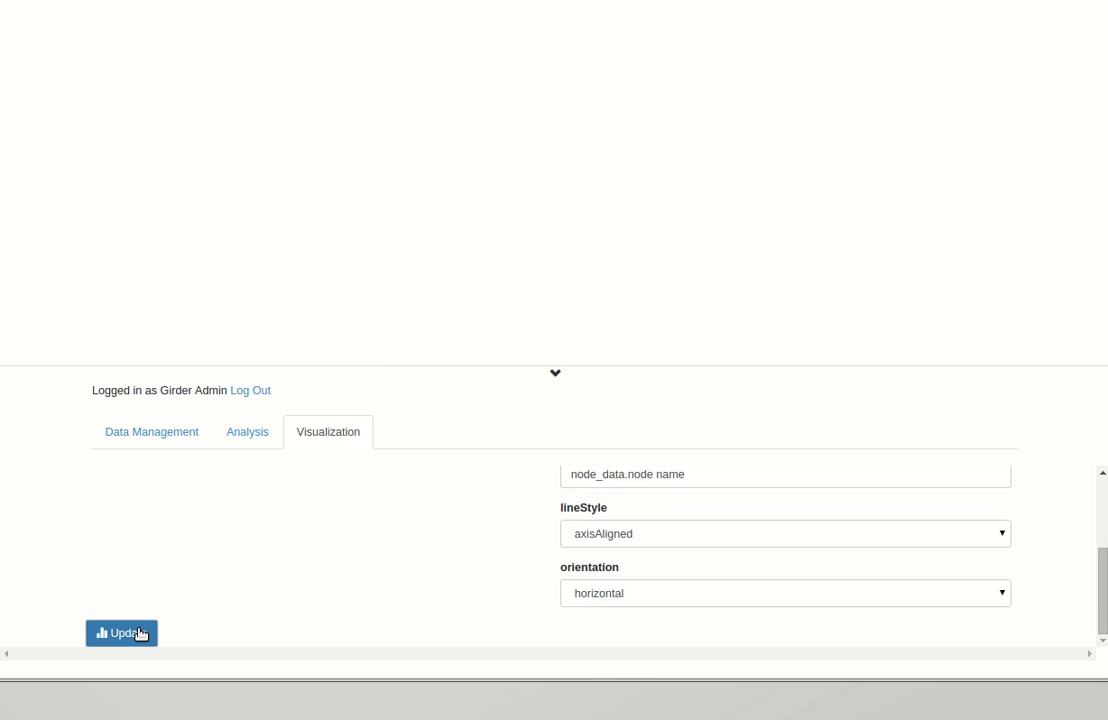
left_click(551, 374)
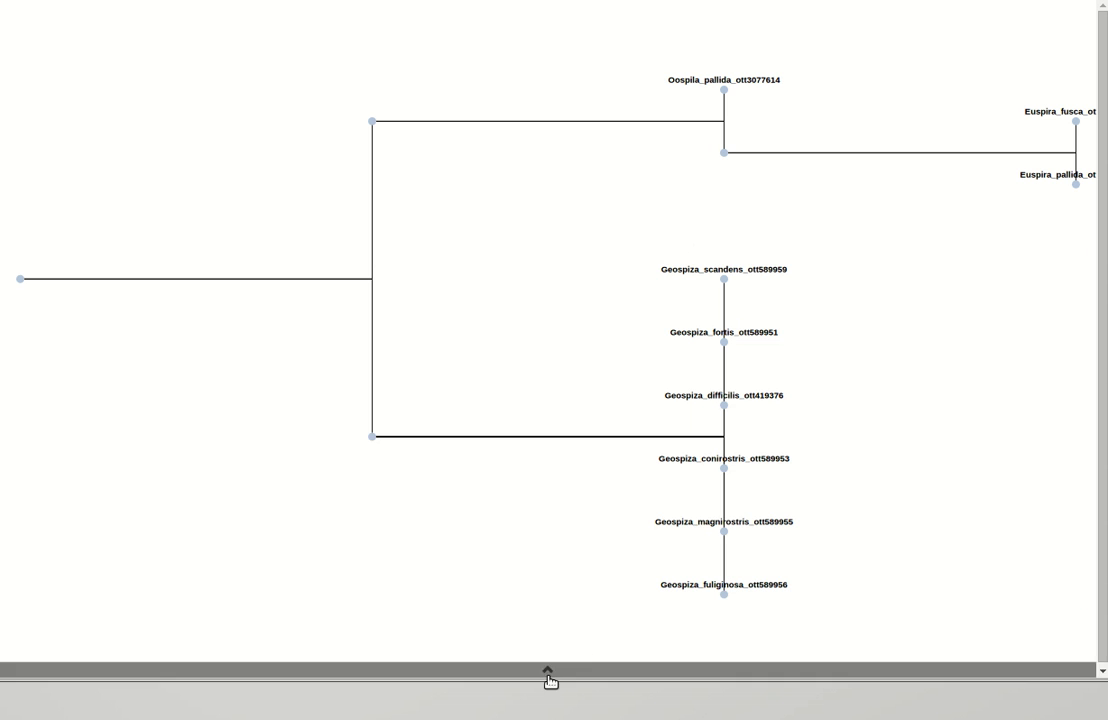
left_click(548, 675)
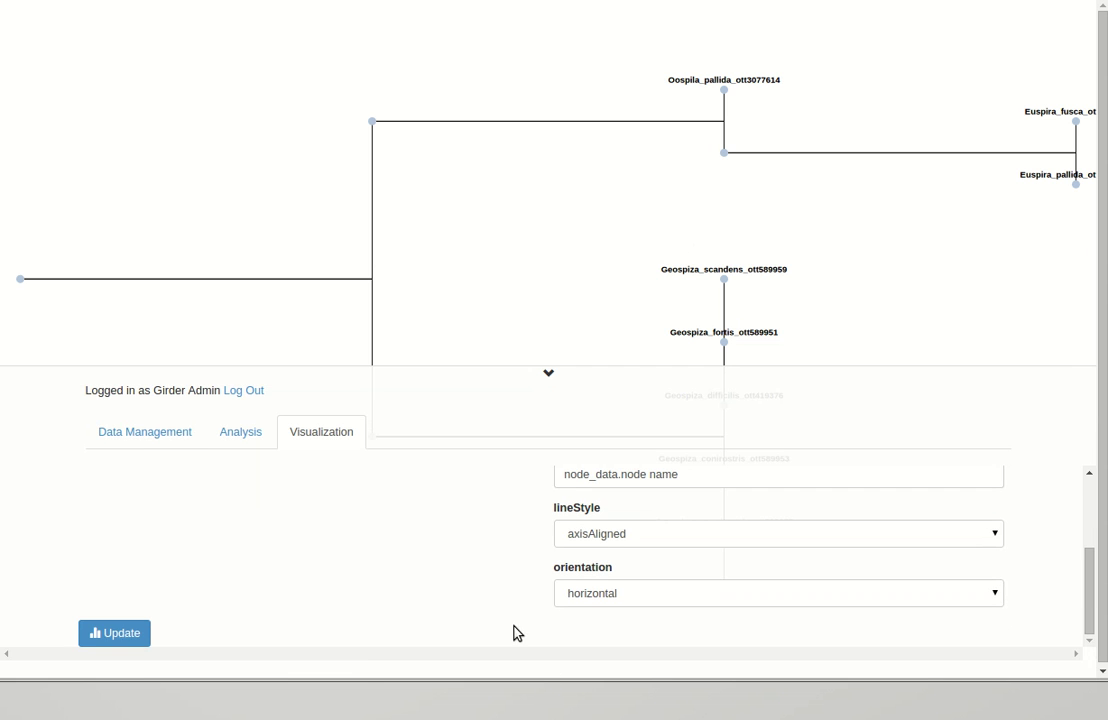
Step: Attach an outNameTable output to the "Lookup OpenTree names via match_name" block and save the workflow
left_click(242, 441)
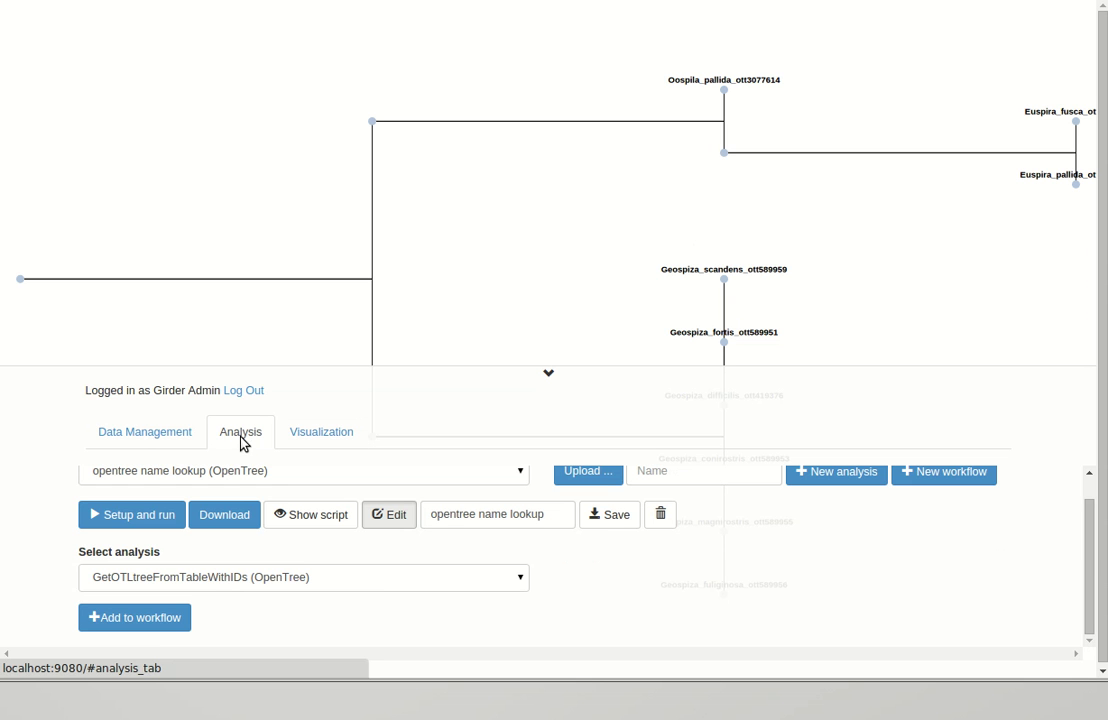
left_click(299, 515)
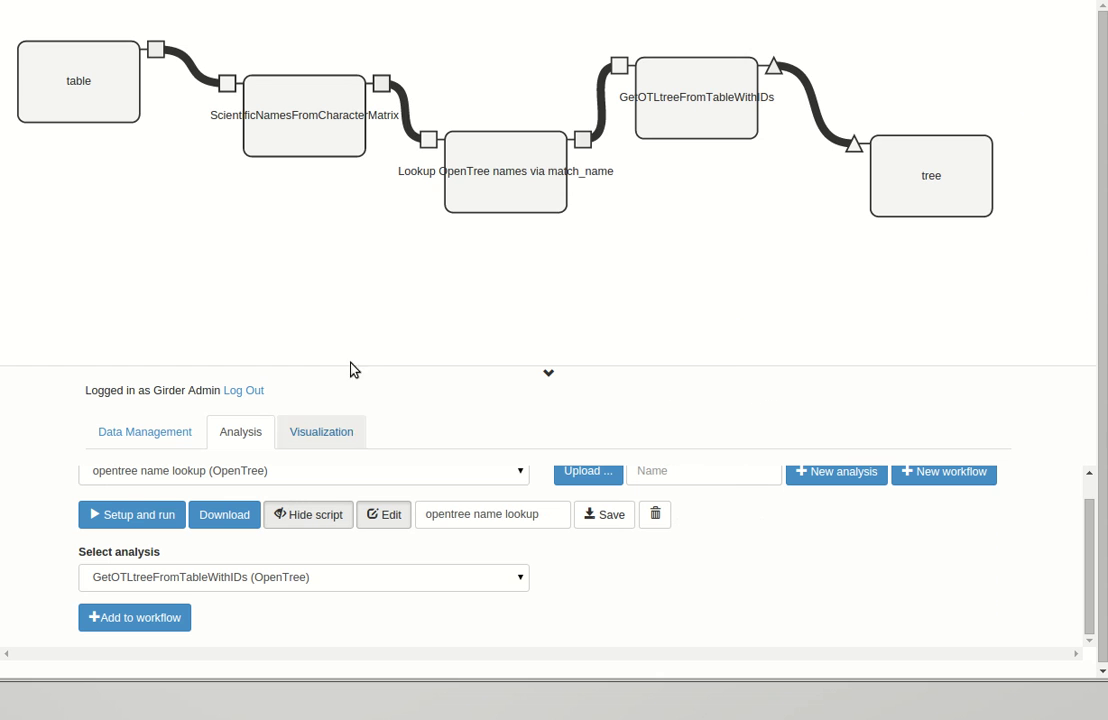
left_click(584, 141)
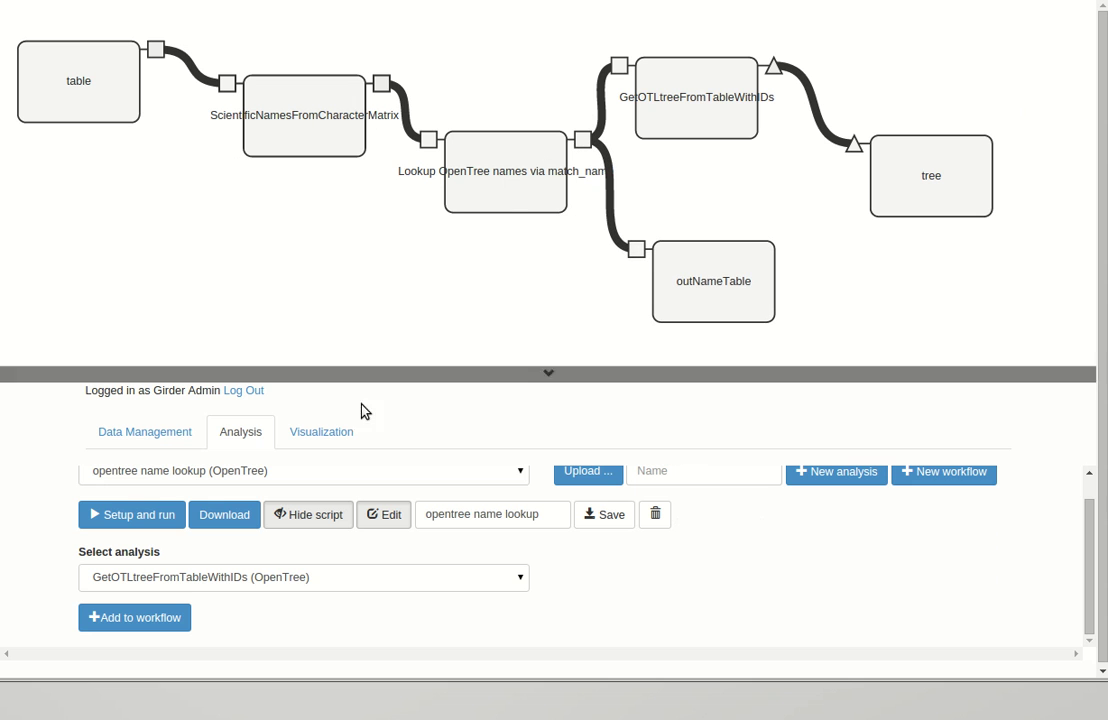
left_click(603, 514)
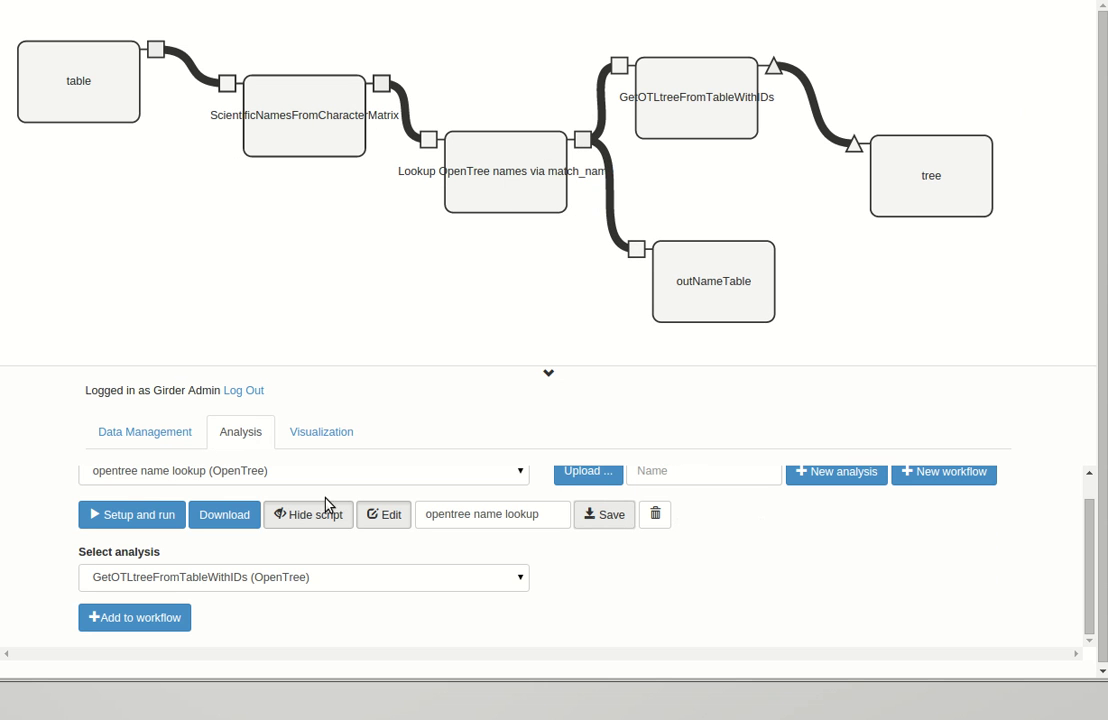
Step: Rerun the extended opentree name lookup workflow with geospiza_with_genus_characters.csv as its table input
left_click(160, 514)
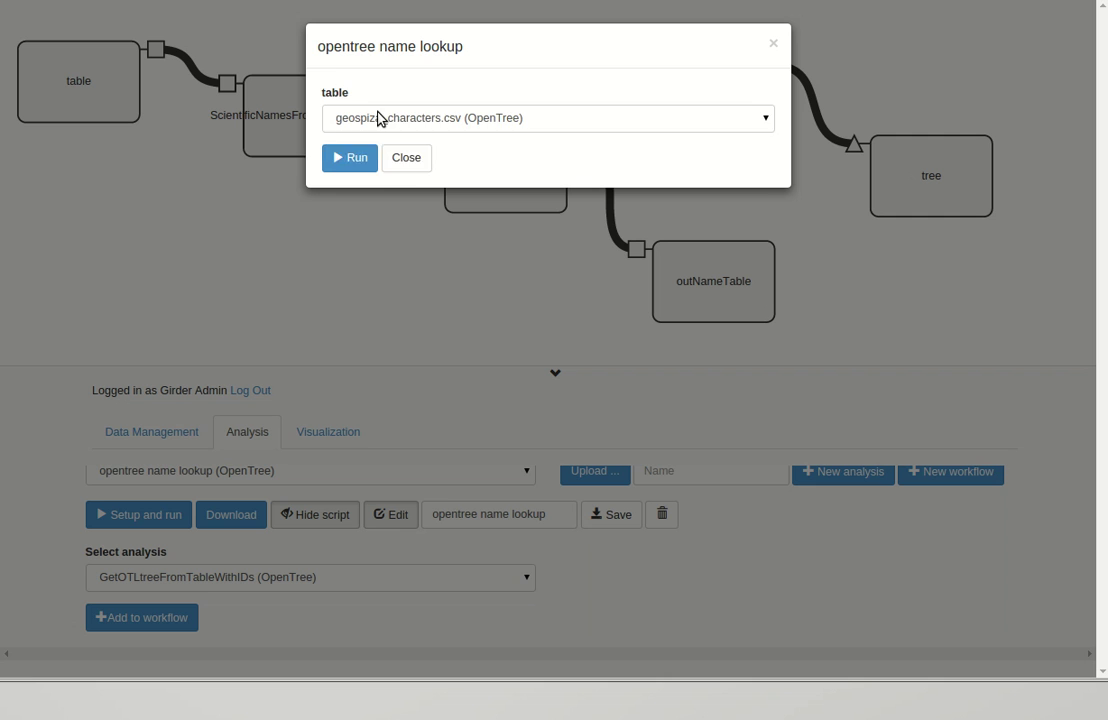
left_click(378, 118)
left_click(383, 151)
left_click(358, 158)
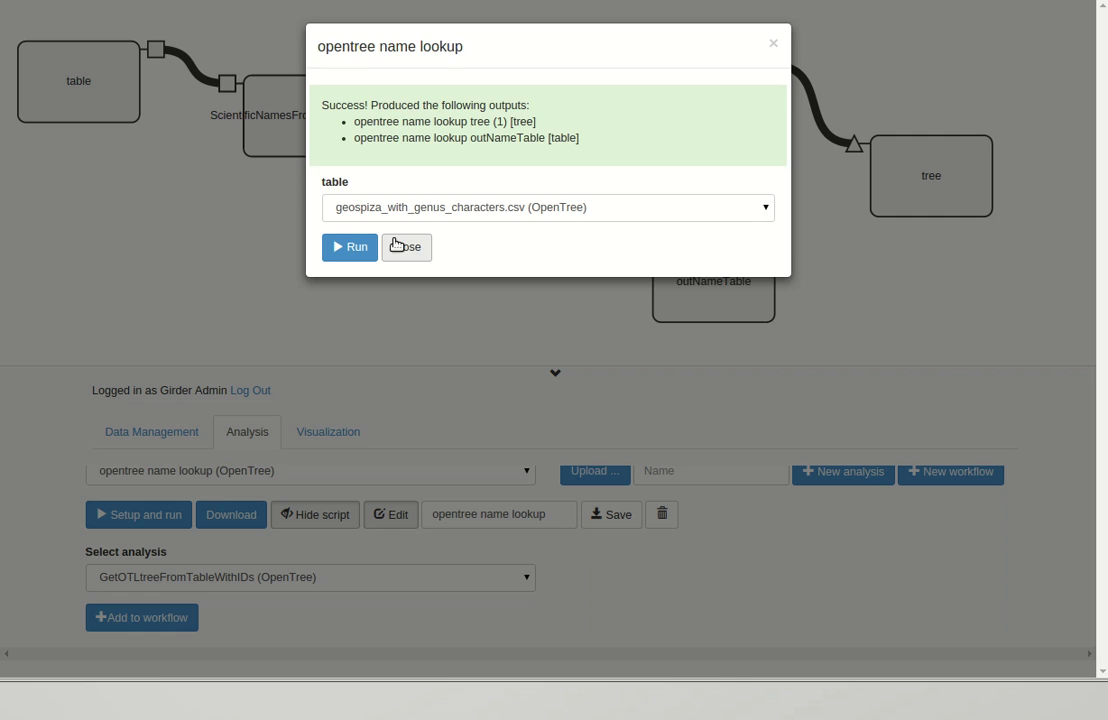
left_click(404, 247)
Step: Display "opentree name lookup outNameTable" as a table visualization to review the matched OpenTree names and IDs
left_click(333, 436)
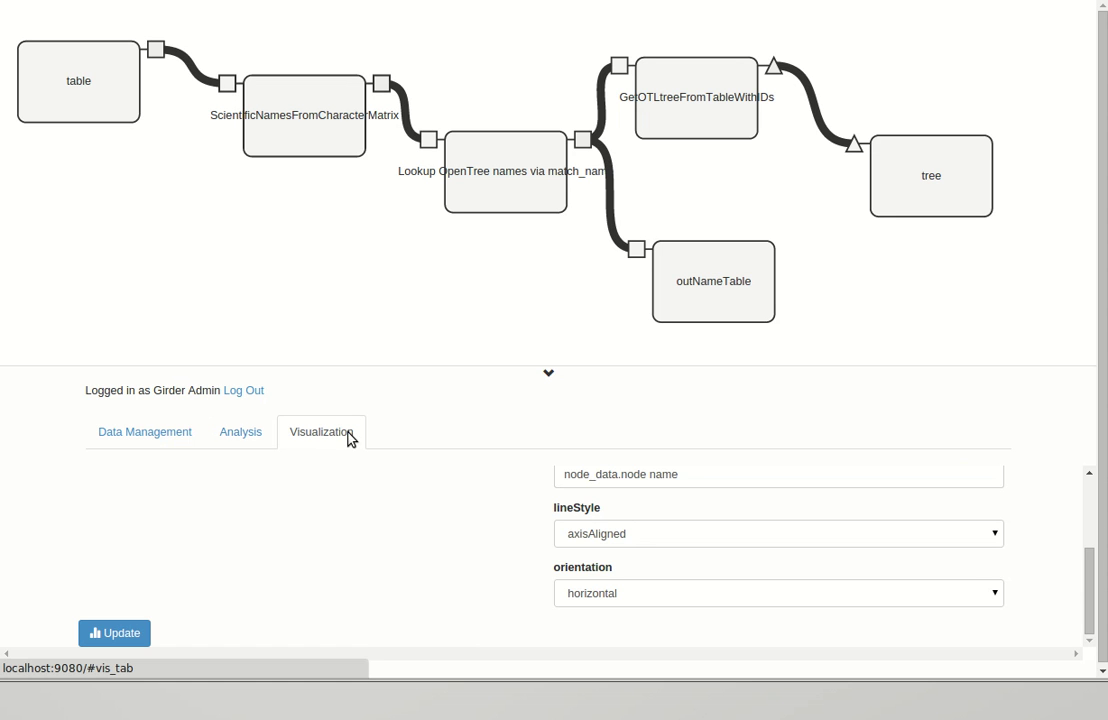
scroll(435, 500, "up", 3)
left_click(300, 498)
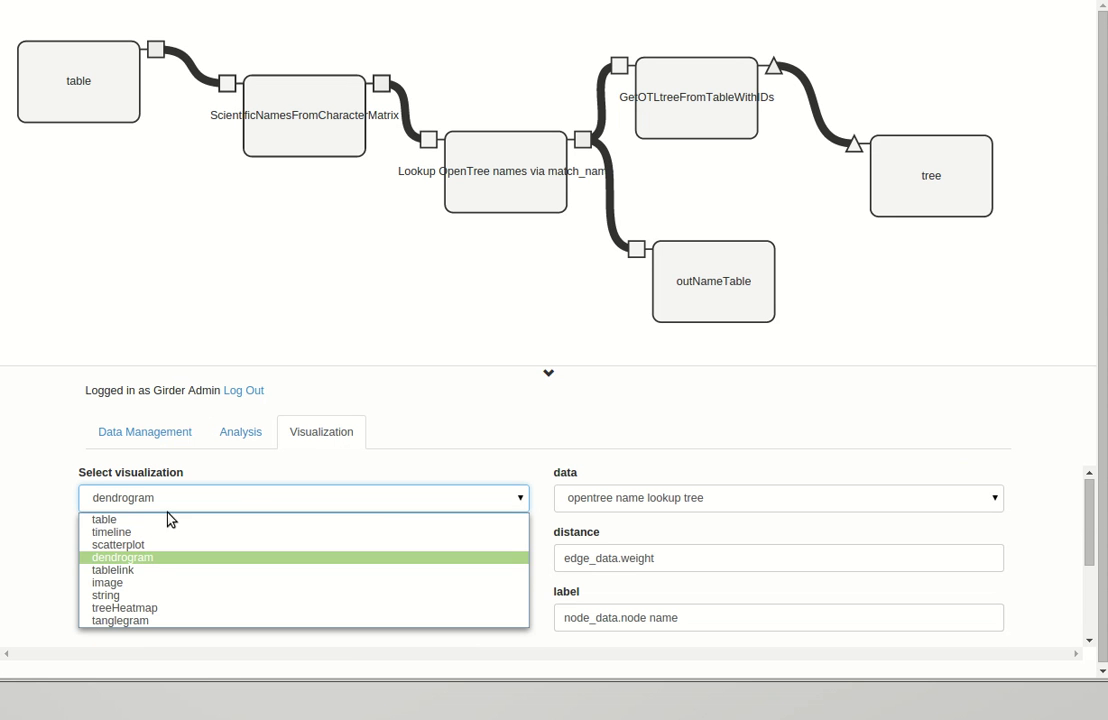
left_click(170, 519)
left_click(598, 498)
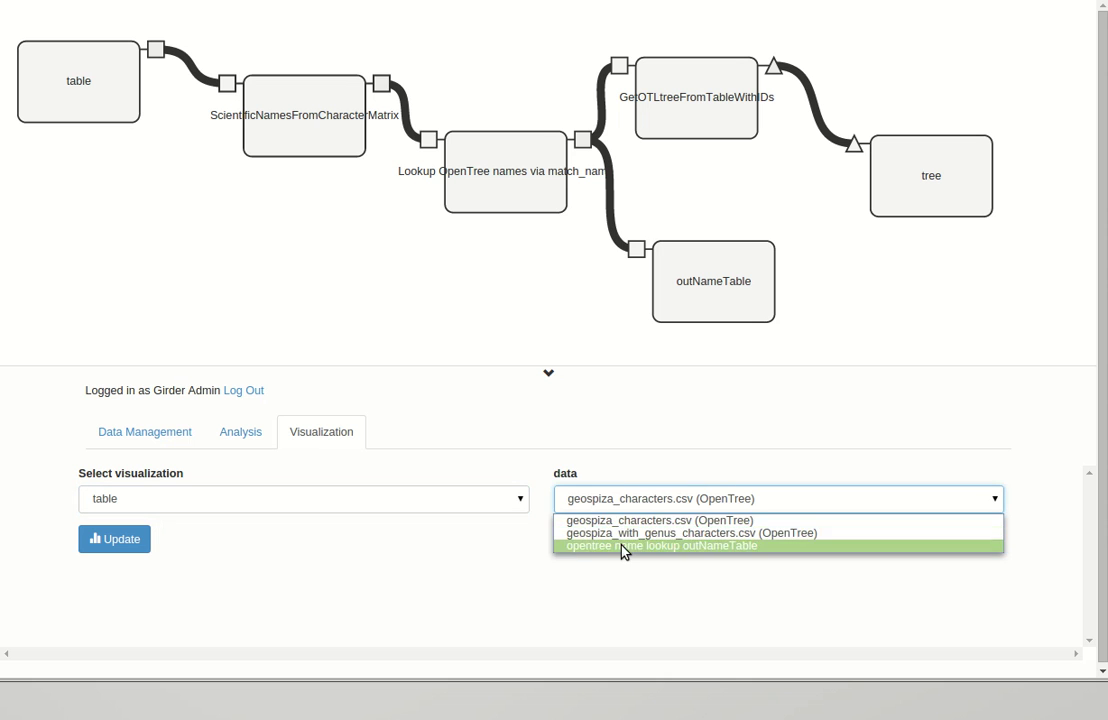
left_click(621, 548)
left_click(139, 540)
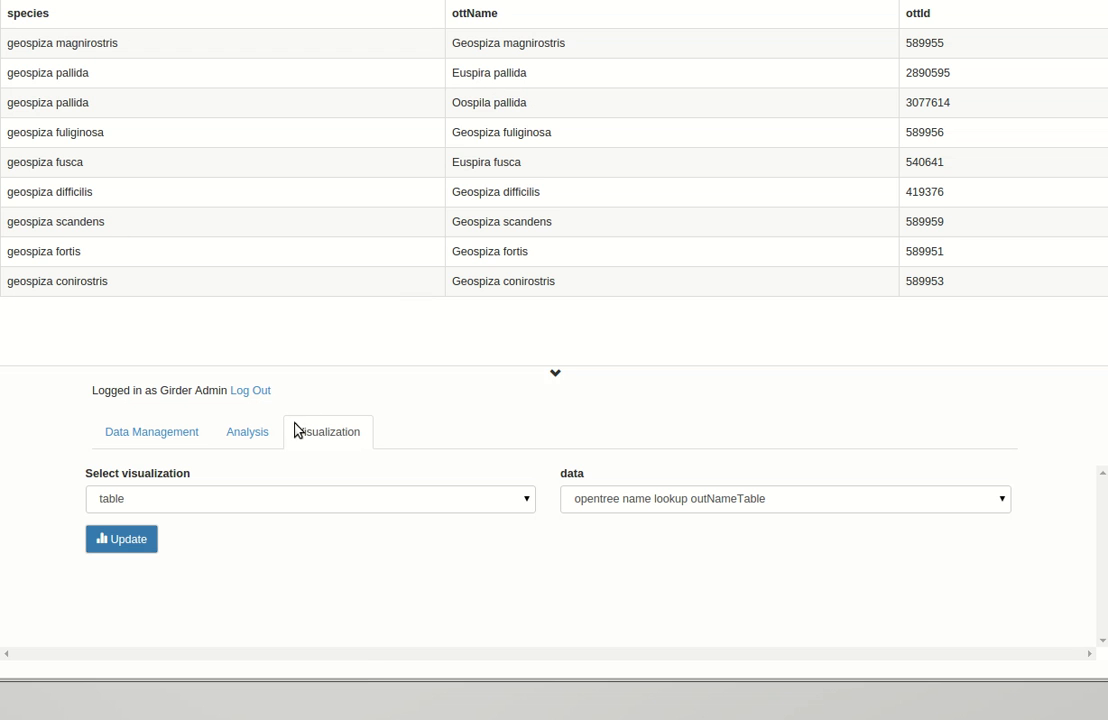
Step: Show the opentree name lookup workflow diagram again and open the "OpenTree explore name prefix from table" analysis
left_click(258, 434)
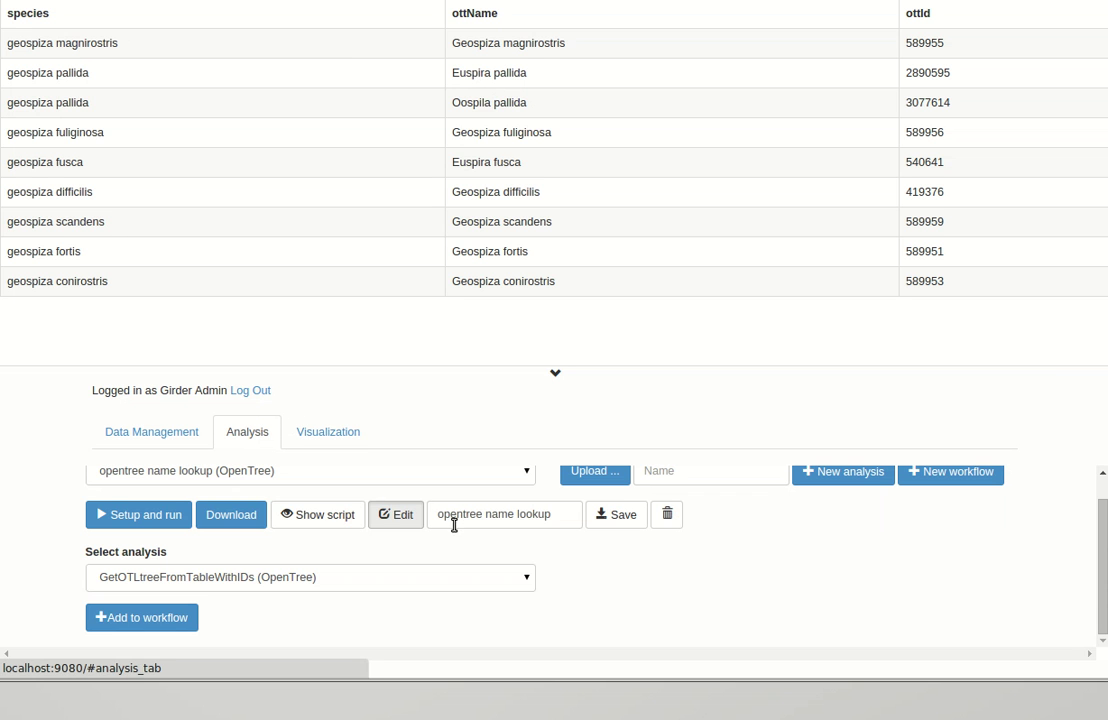
left_click(340, 518)
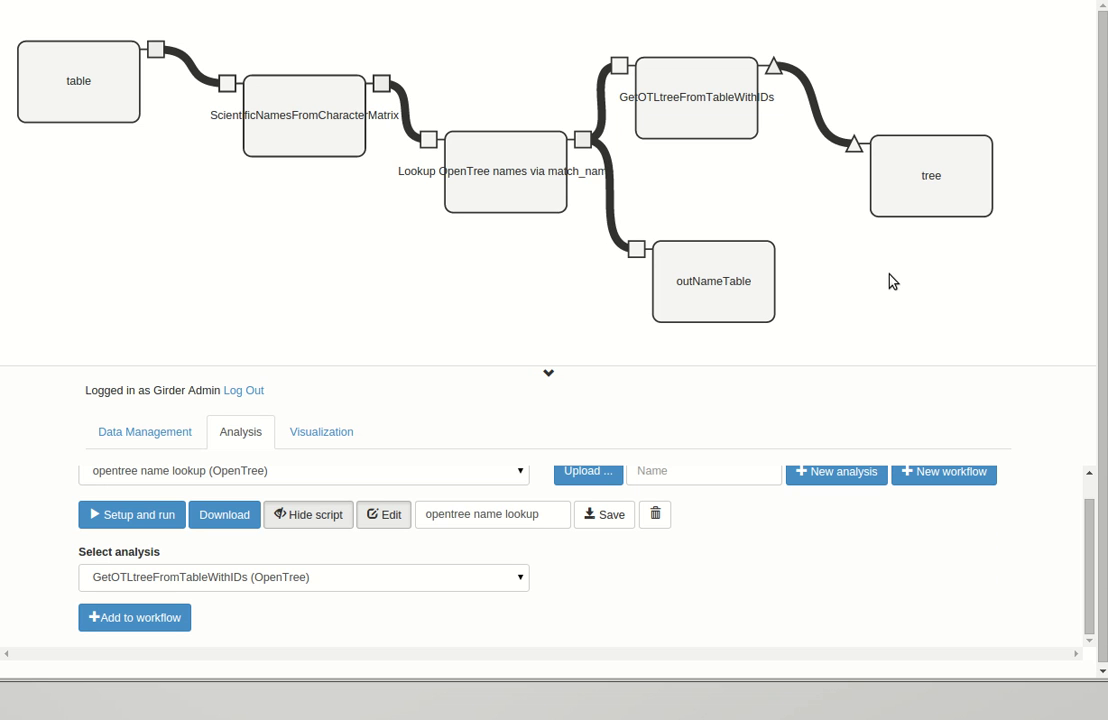
left_click(200, 478)
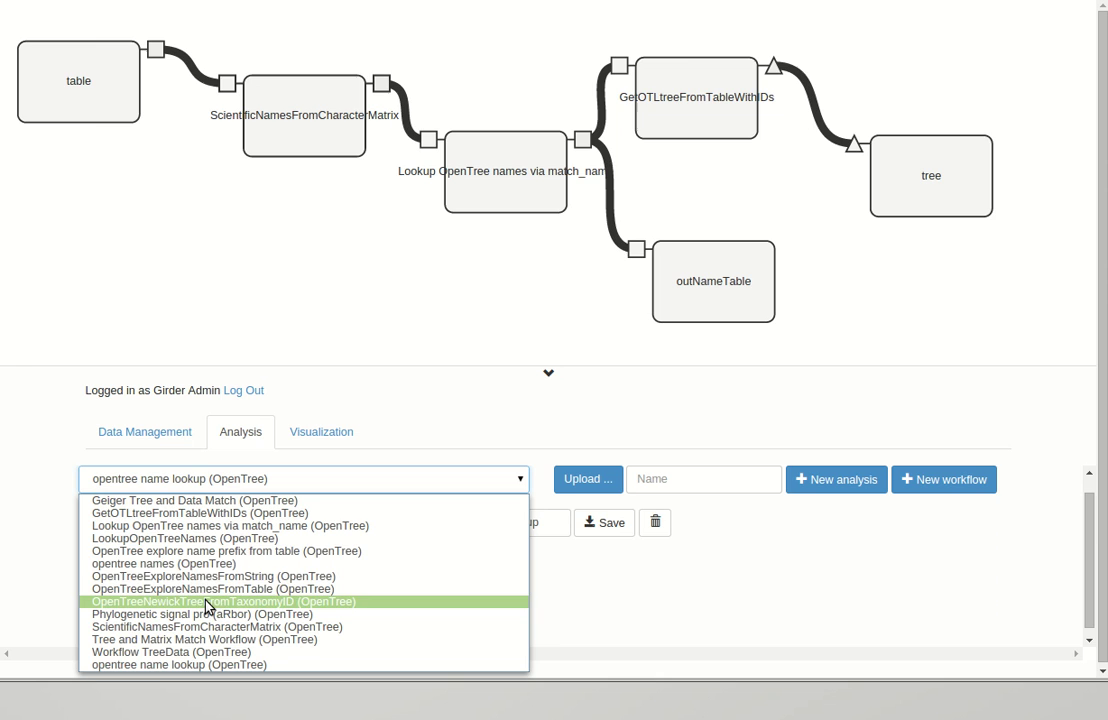
left_click(170, 551)
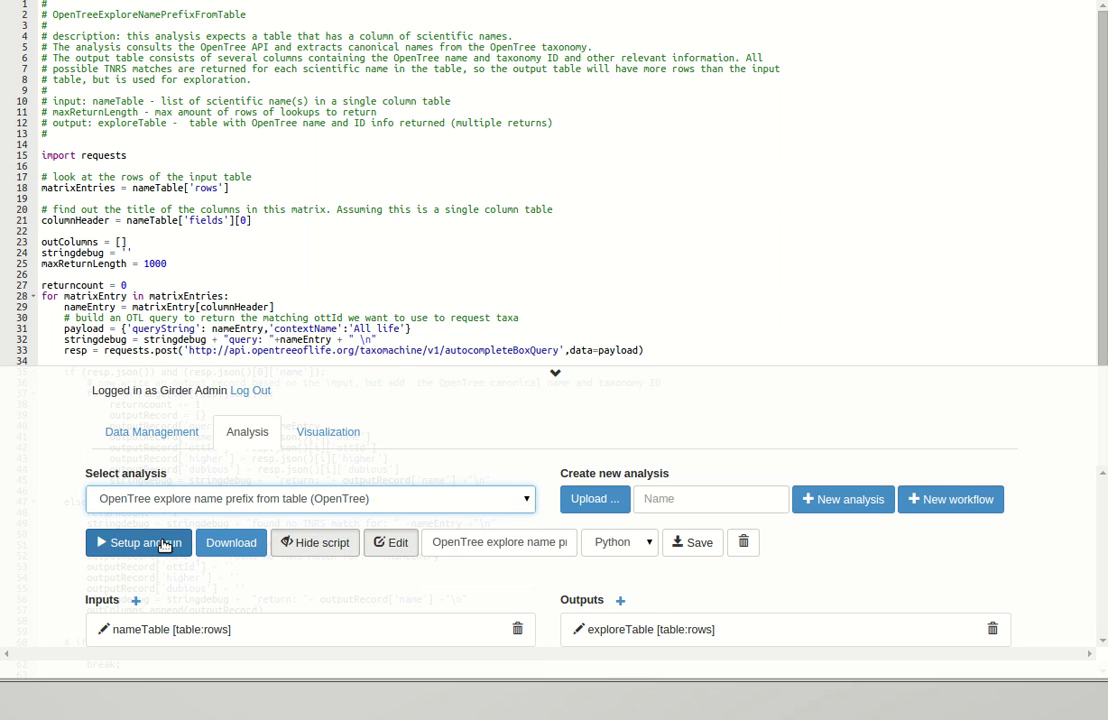
Step: Run the "OpenTree explore name prefix from table" analysis with geospiza_with_genus_characters.csv as its nameTable input
left_click(163, 542)
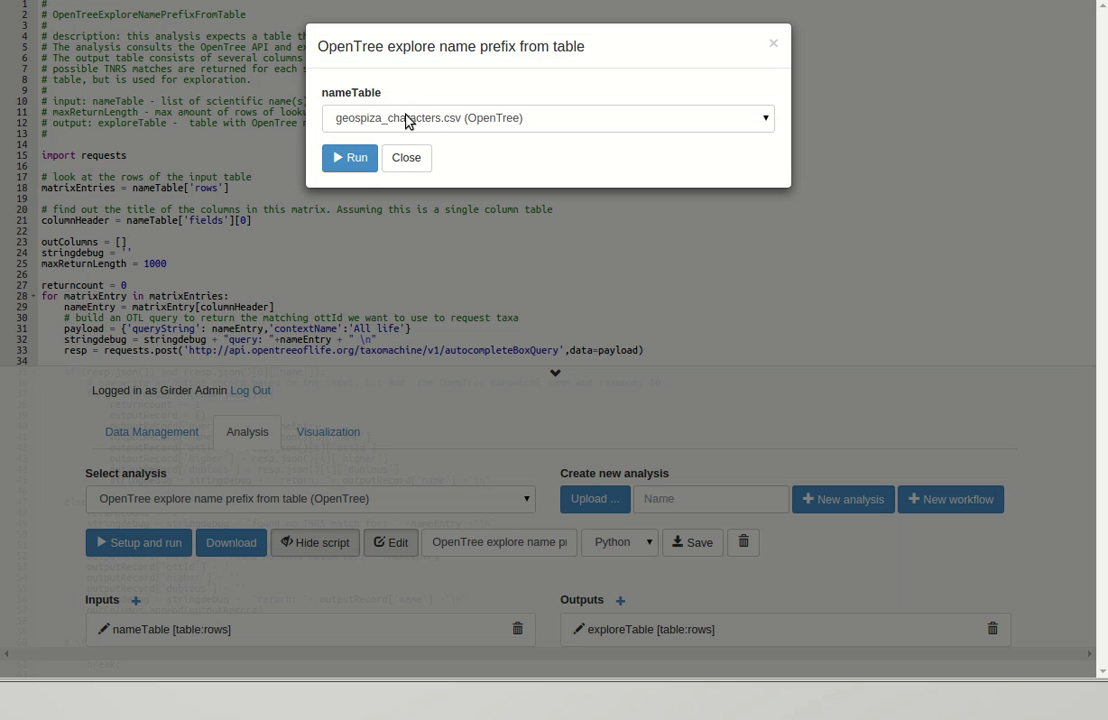
left_click(405, 120)
left_click(333, 147)
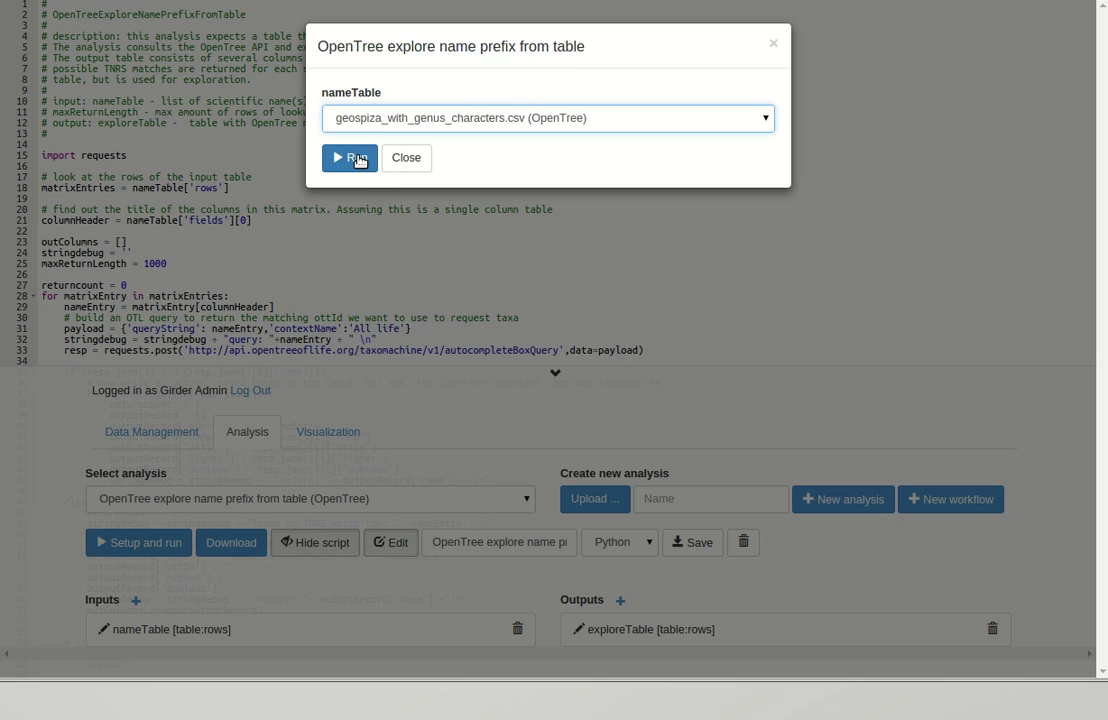
left_click(356, 158)
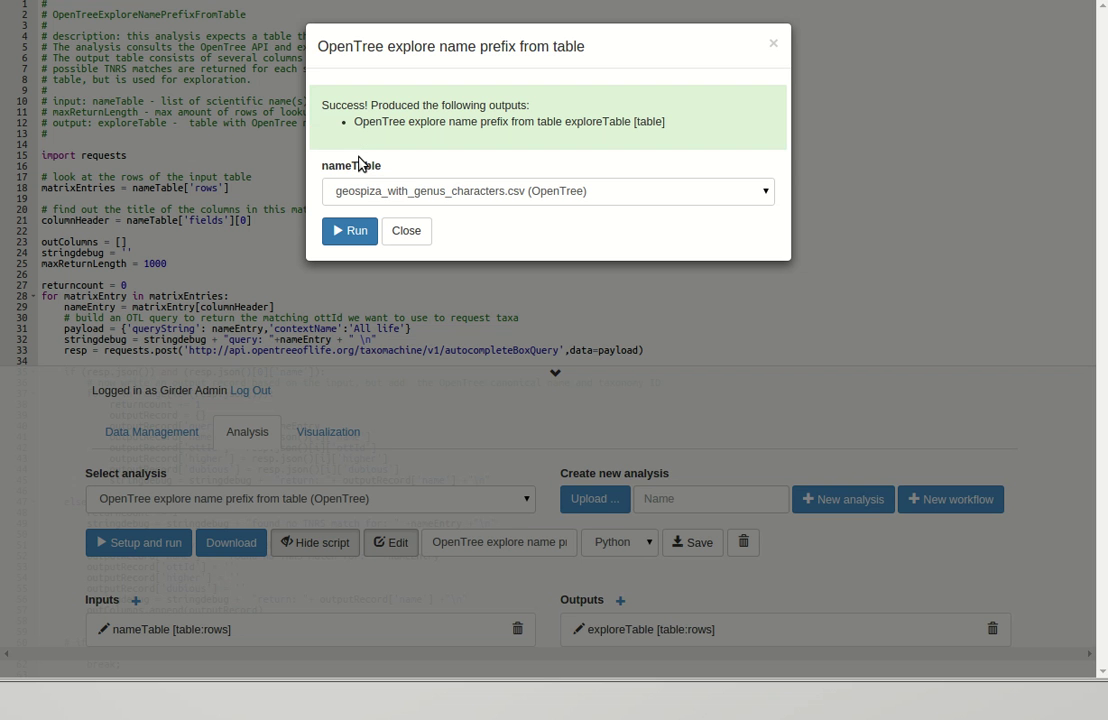
left_click(405, 231)
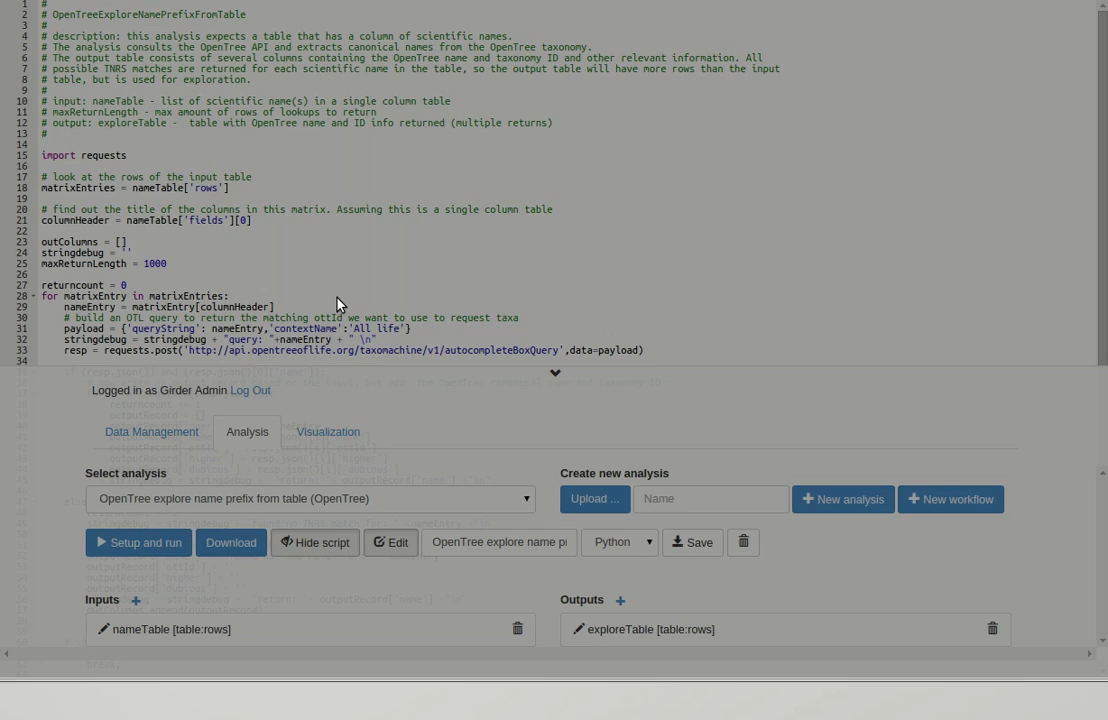
Step: Display "OpenTree explore name prefix from table exploreTable" as a table and examine all its rows in the expanded view
left_click(301, 437)
left_click(603, 505)
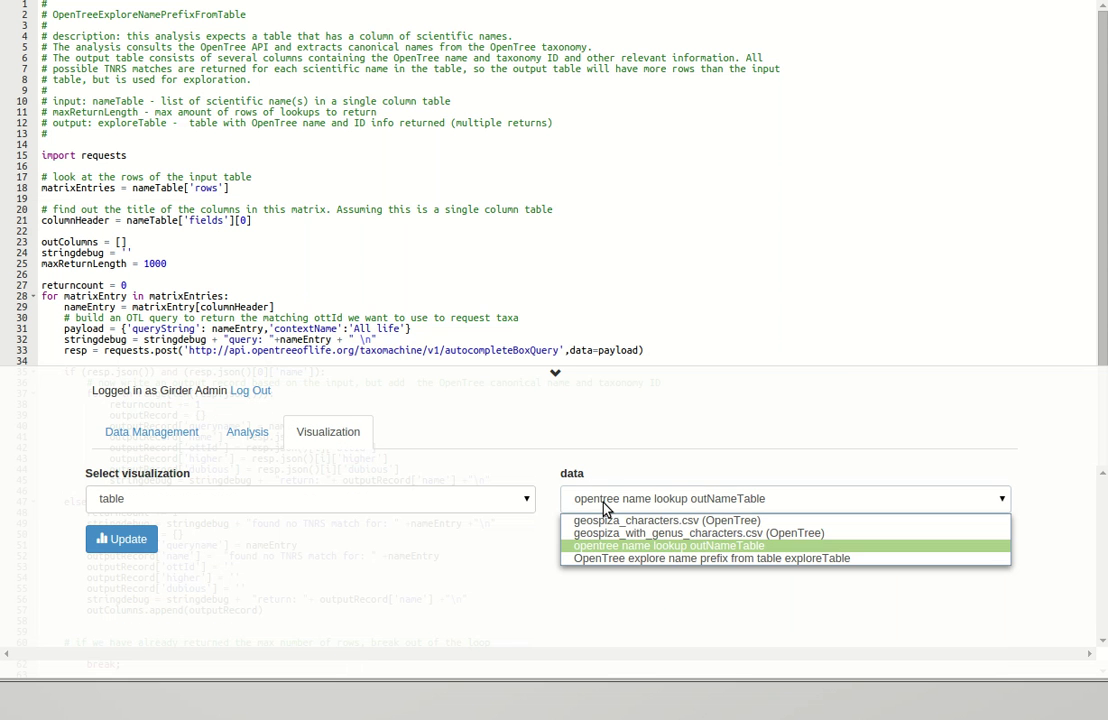
left_click(614, 569)
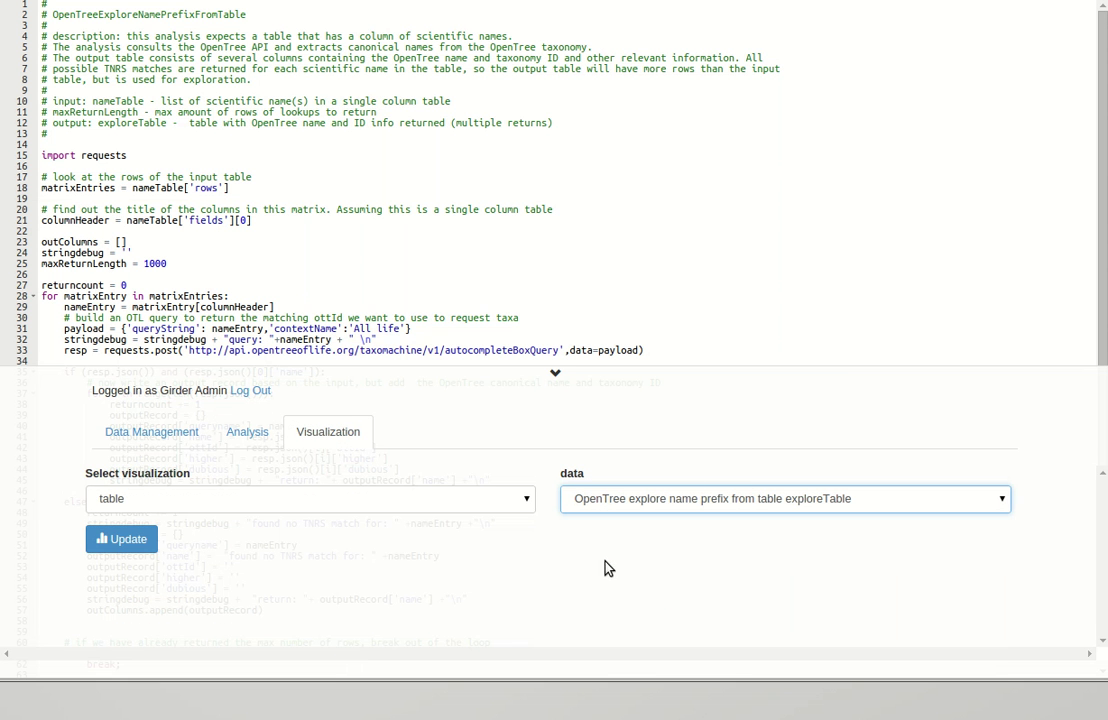
left_click(150, 540)
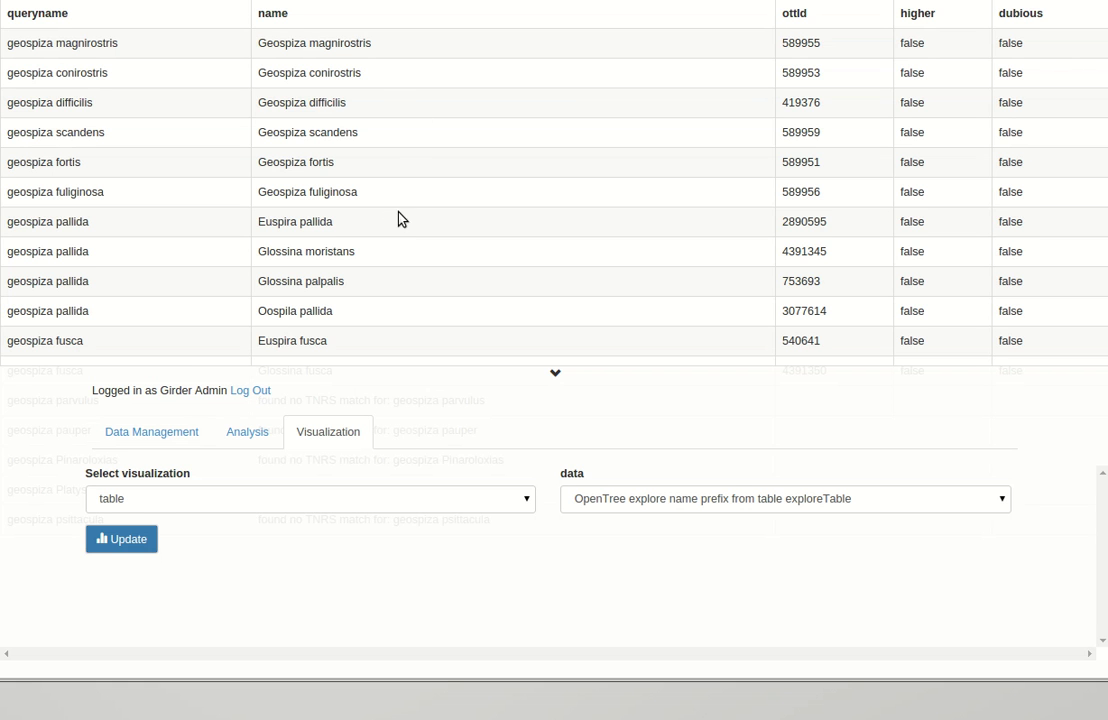
left_click(549, 384)
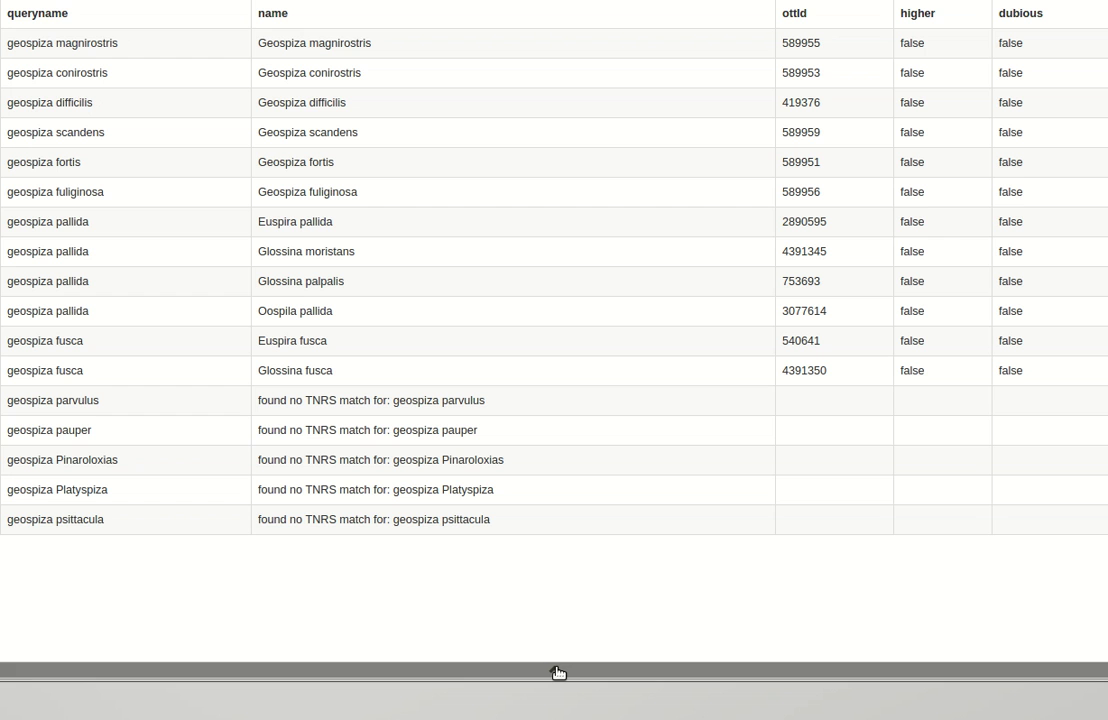
left_click(558, 673)
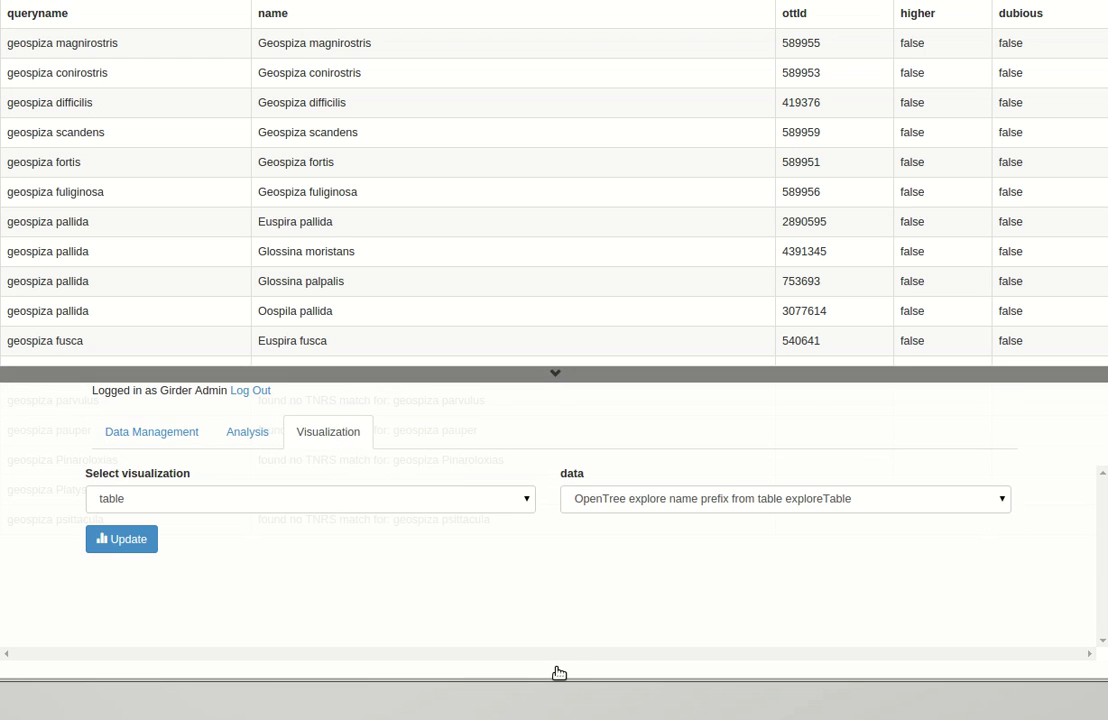